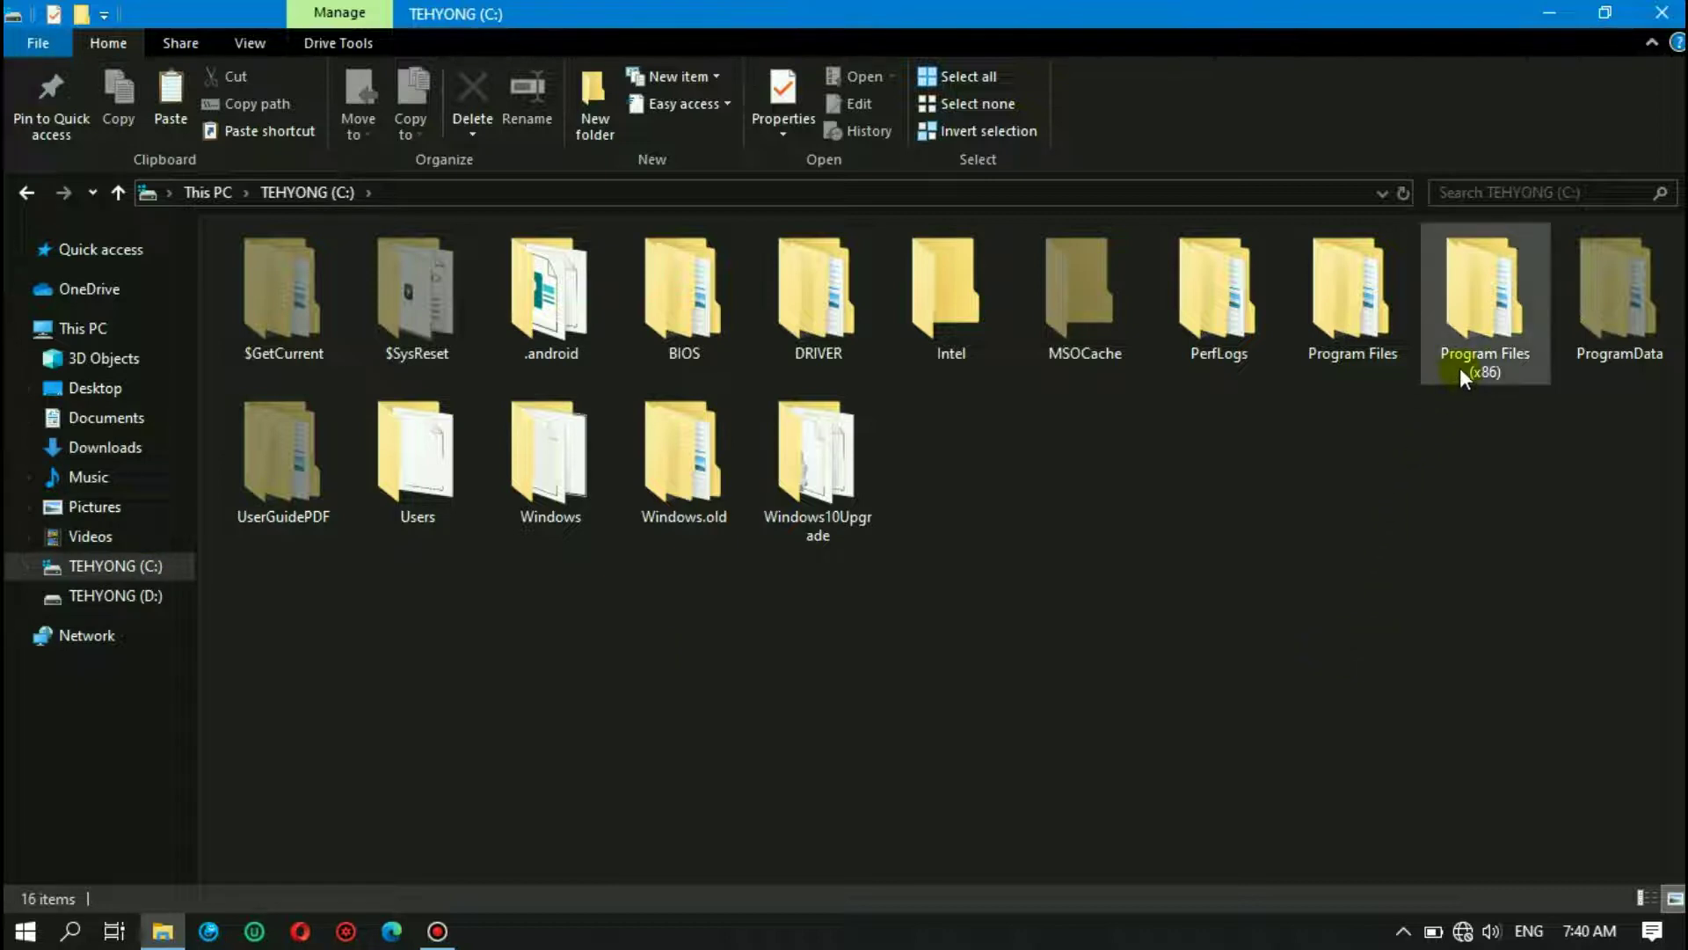
Step: Open the Program Files (x86) folder on the C: drive
click(1492, 332)
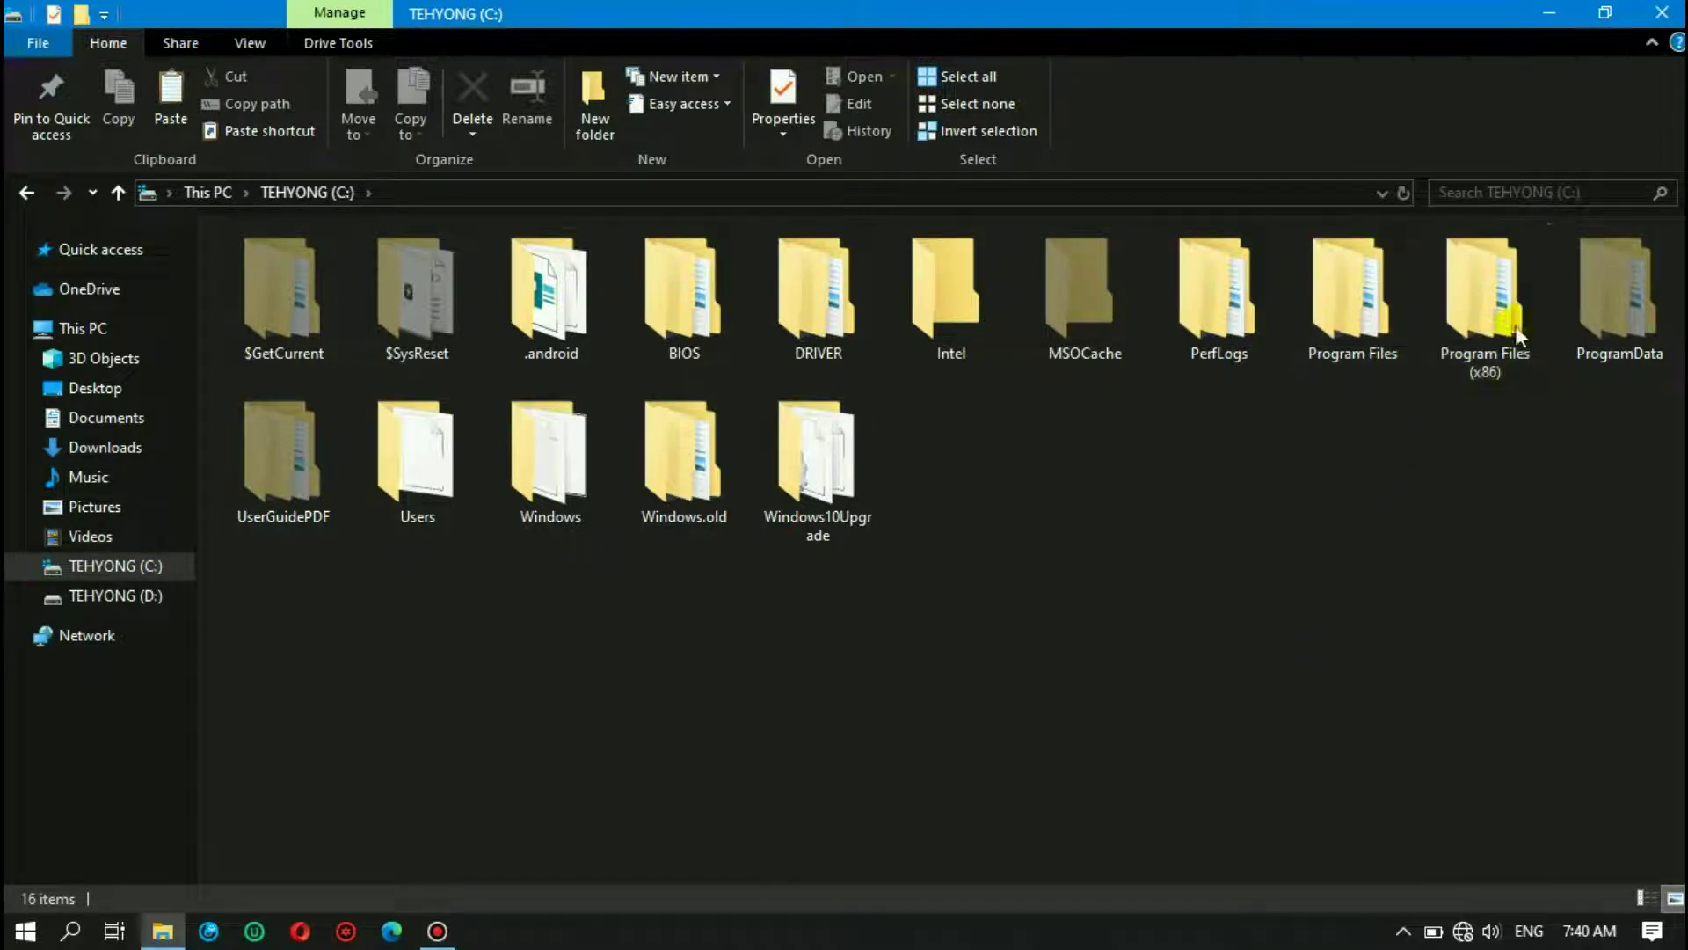
click(1503, 313)
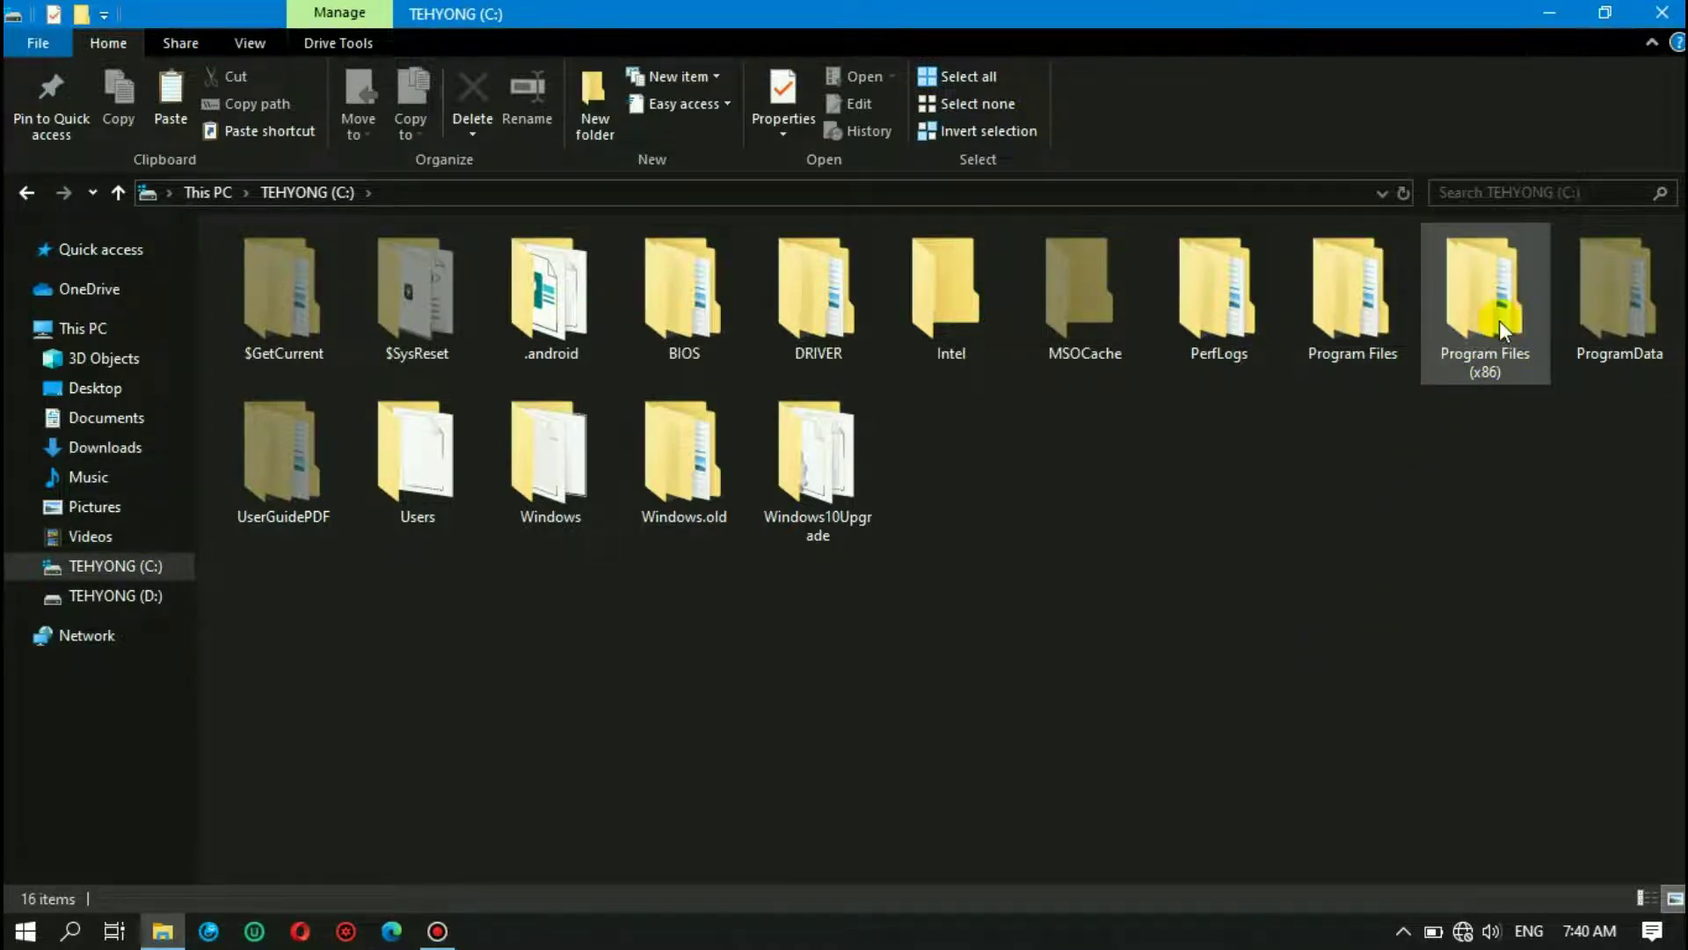
click(1501, 317)
click(1479, 461)
double_click(1493, 340)
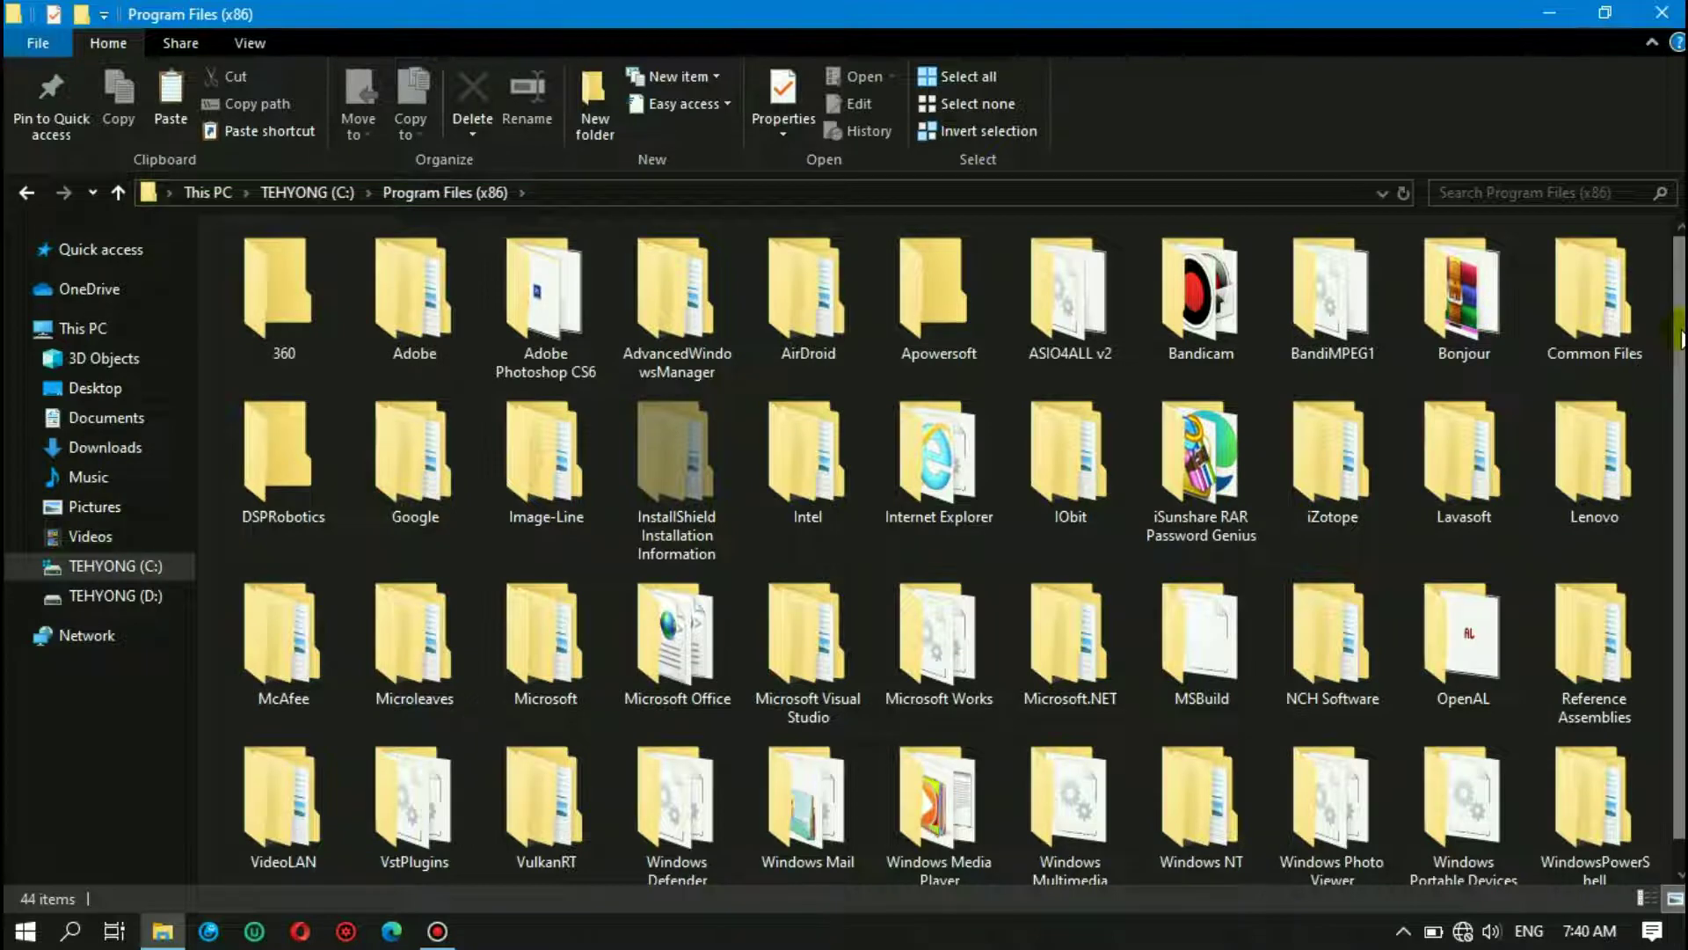
Step: Open the FL Studio 12 folder inside the Image-Line folder
mouse_move(1642, 338)
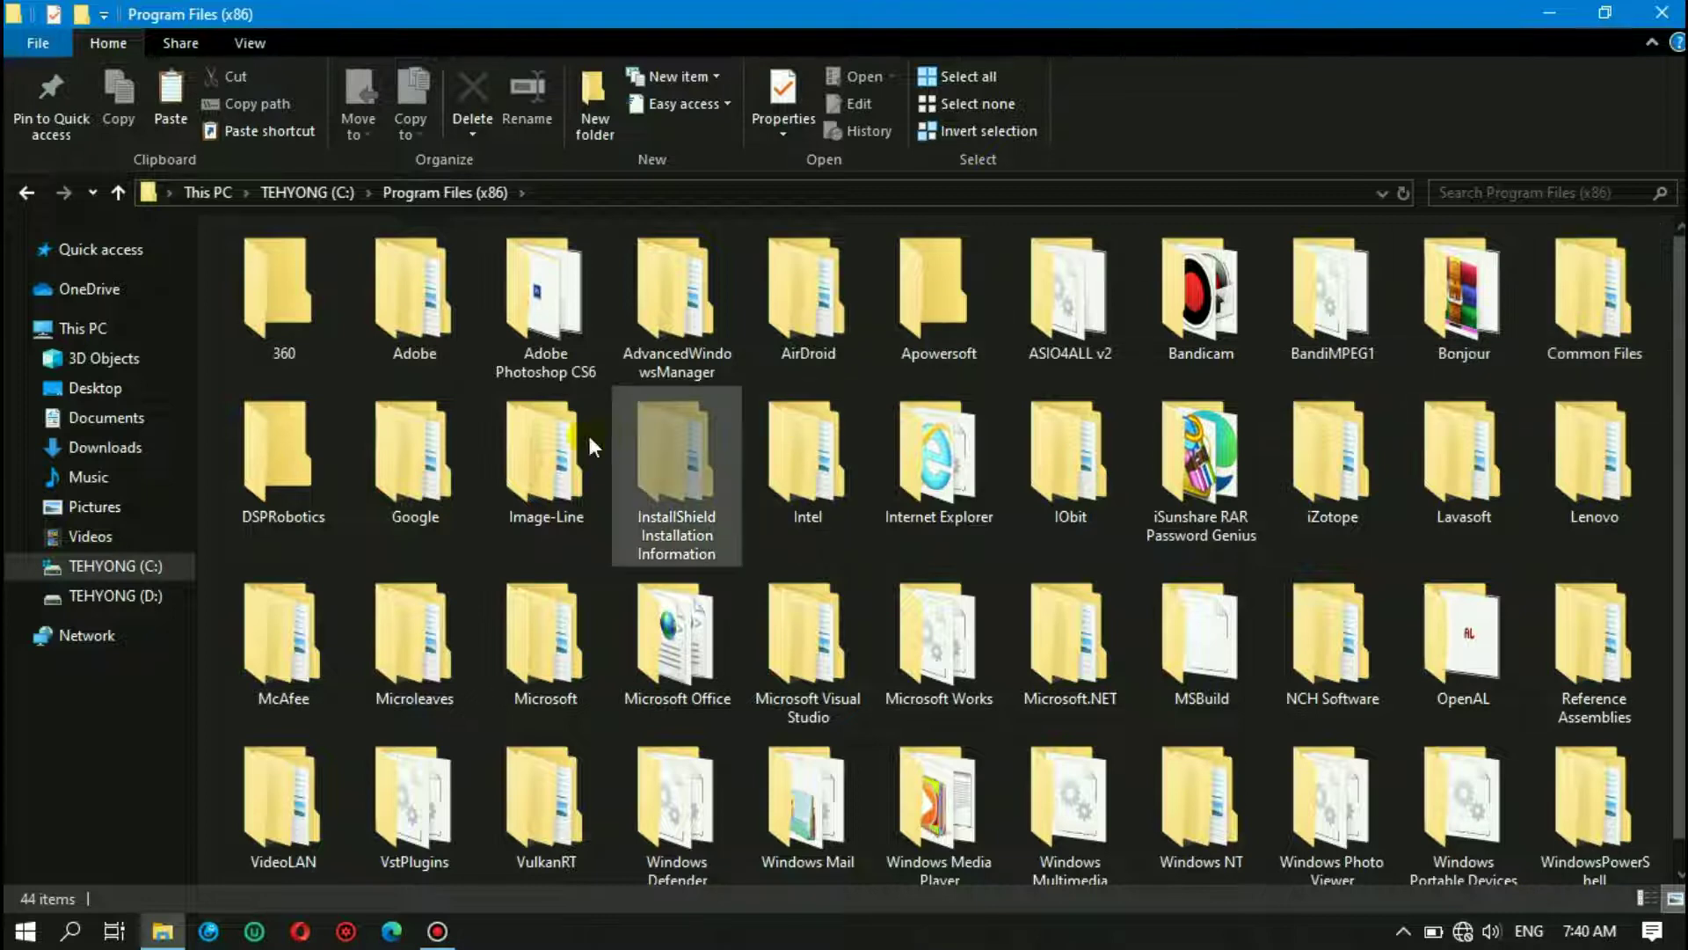
double_click(541, 440)
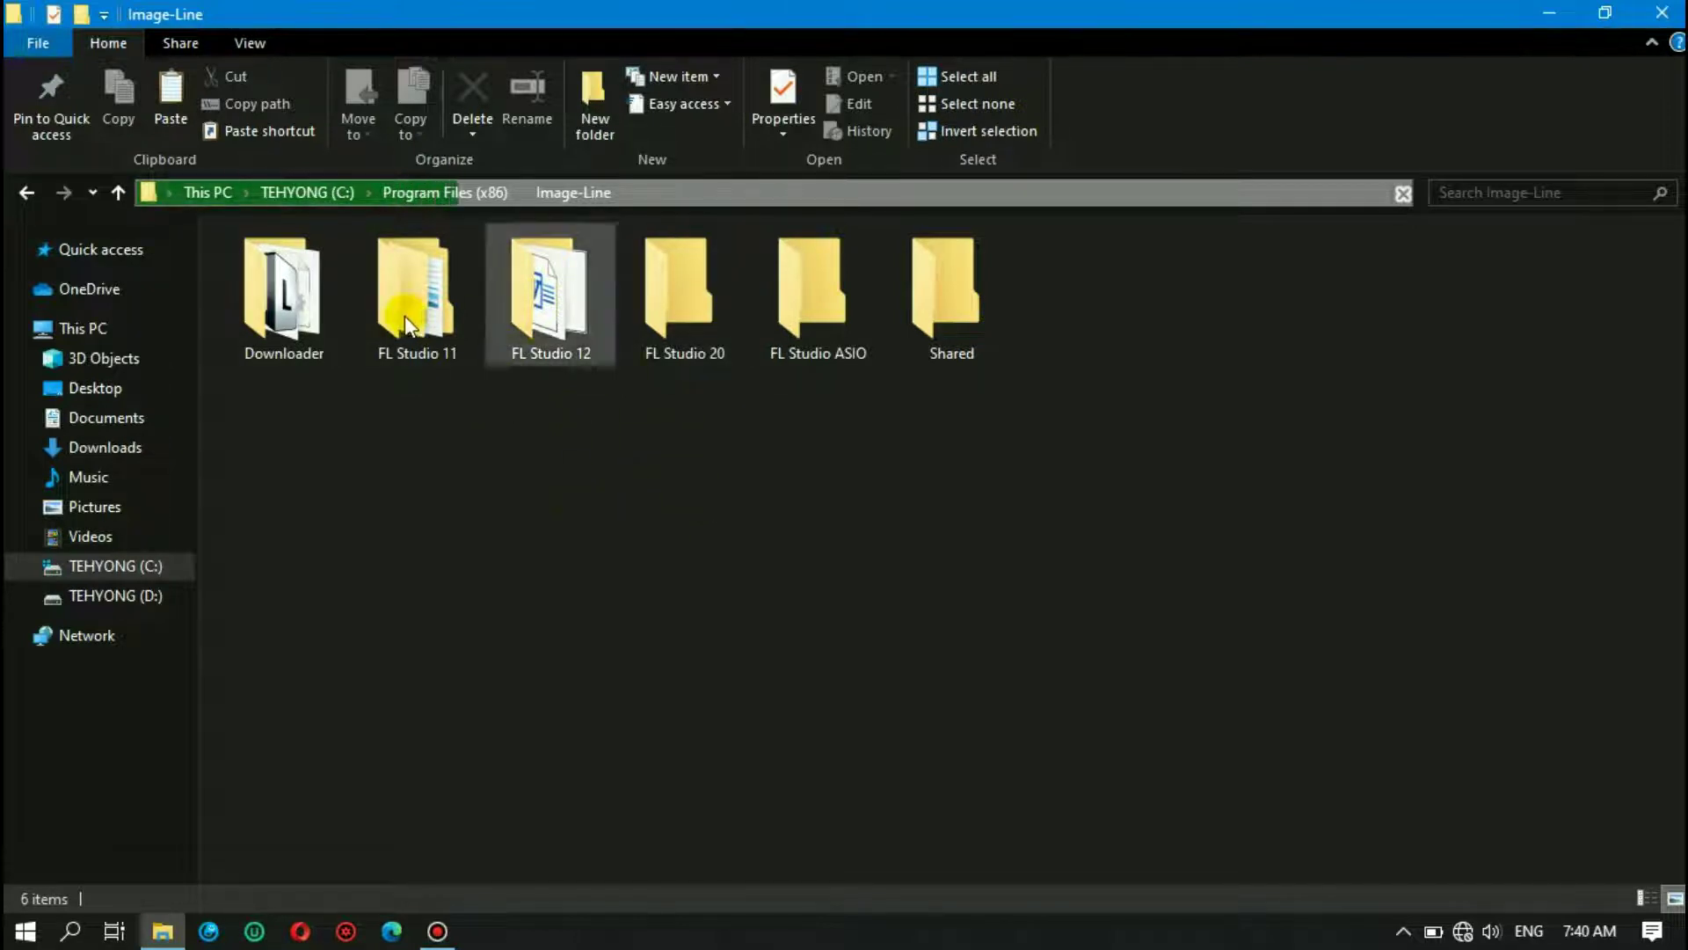
click(705, 561)
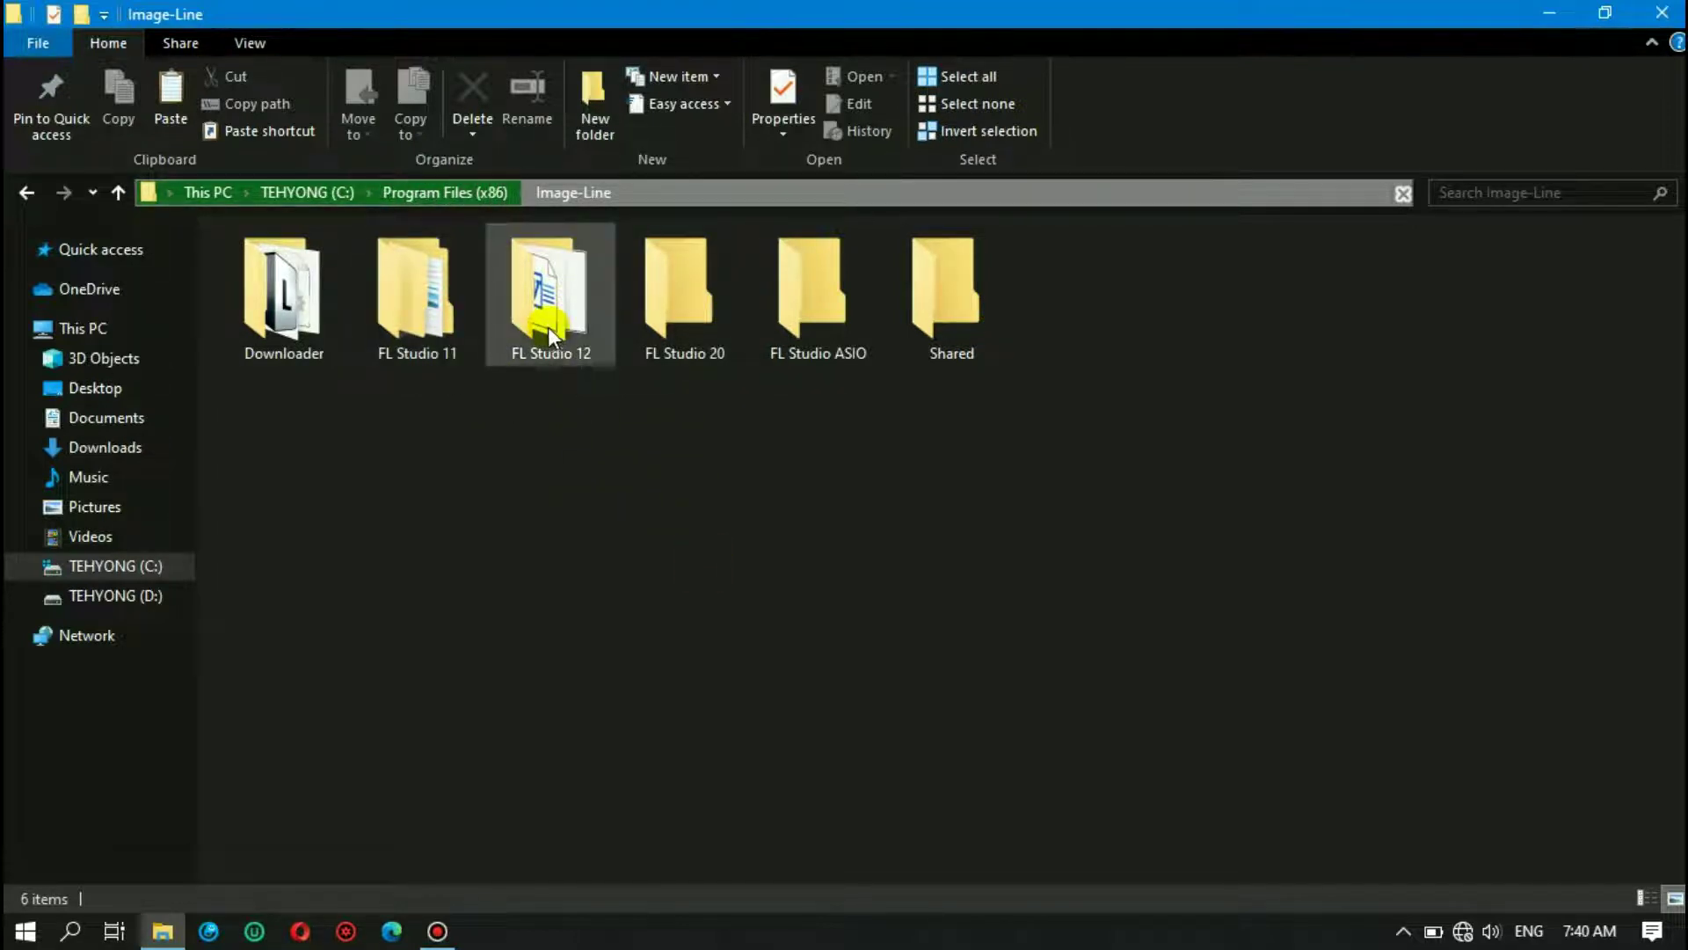
click(547, 325)
double_click(547, 325)
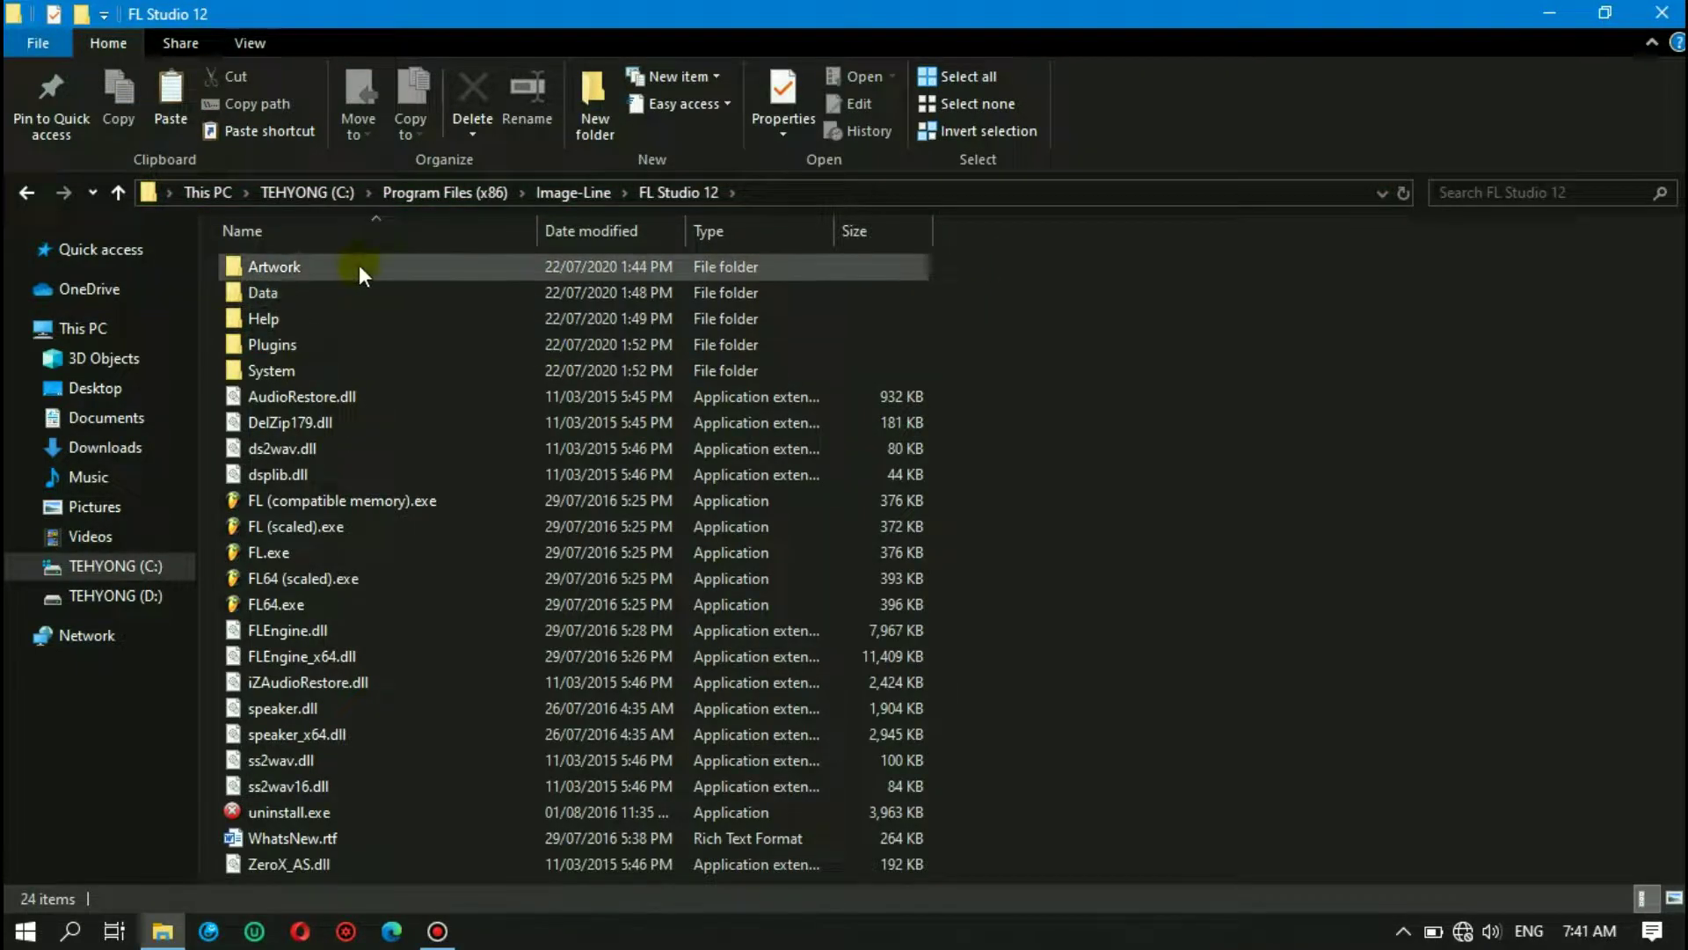
mouse_move(330, 319)
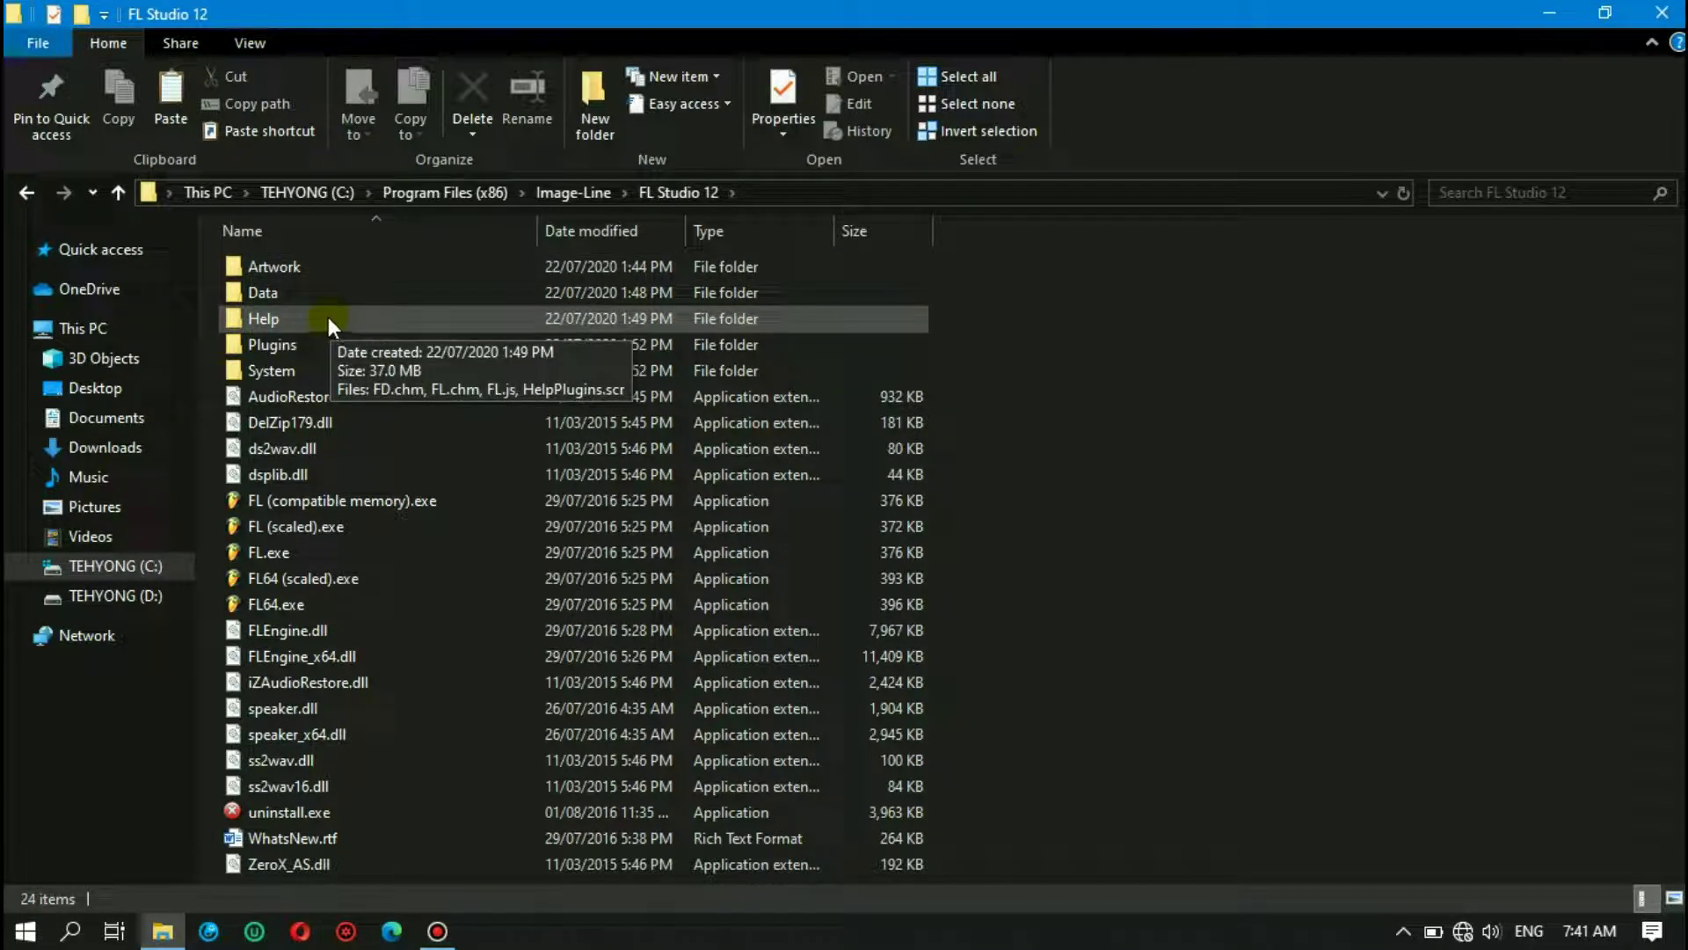
click(295, 371)
double_click(296, 371)
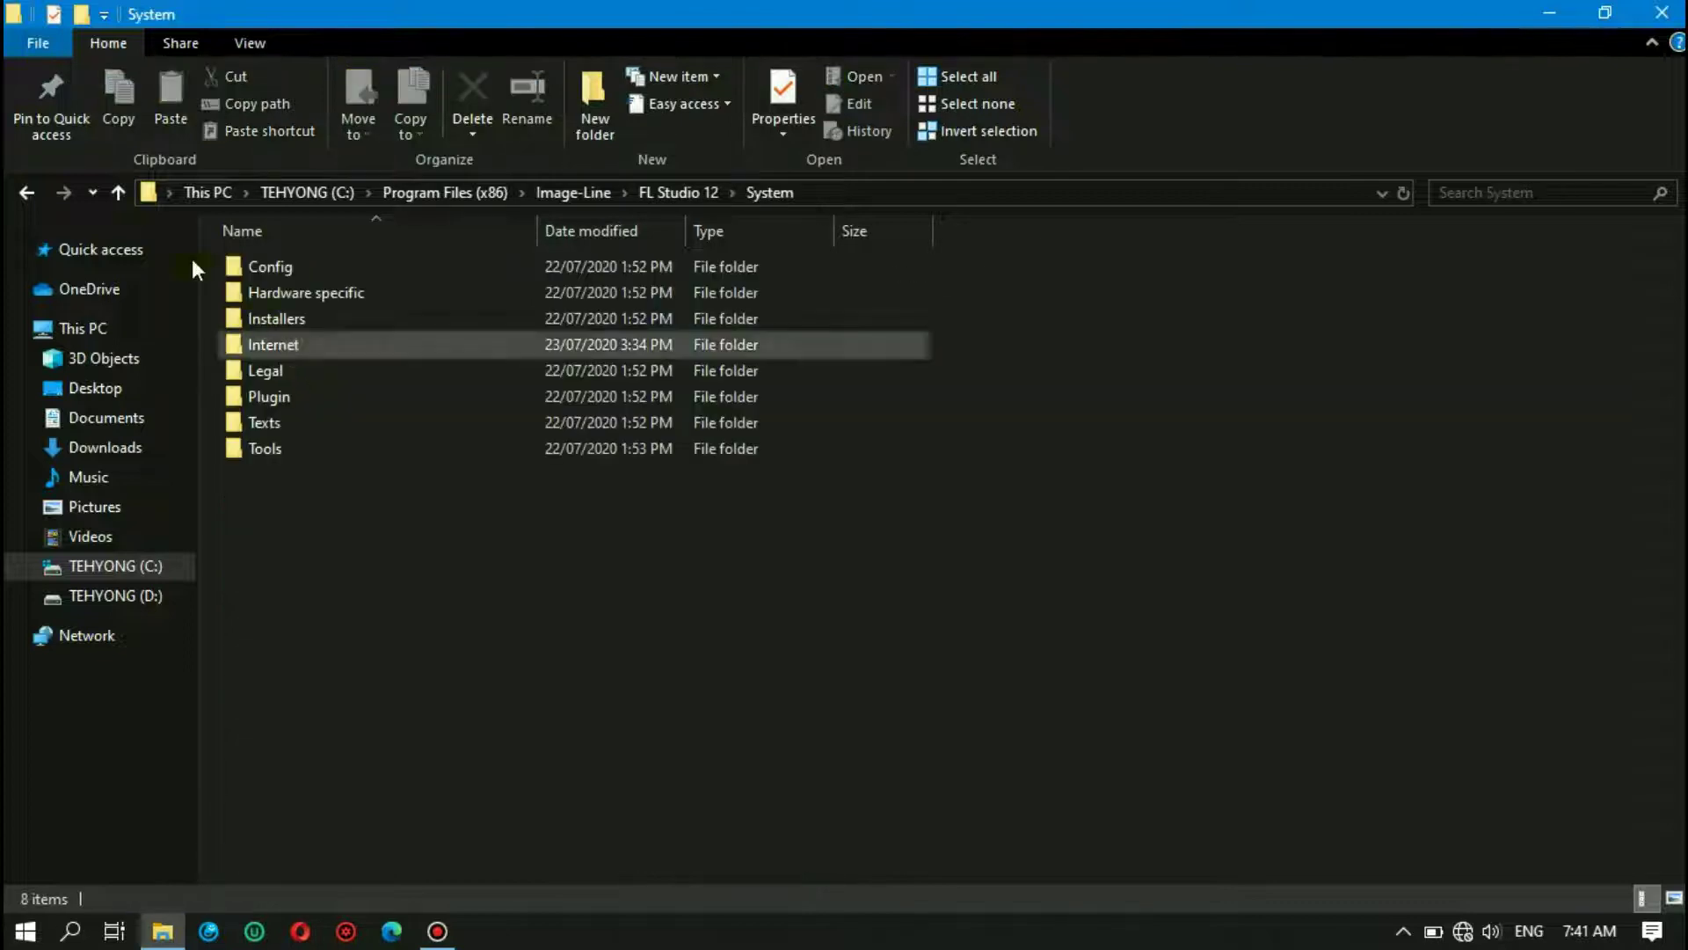
click(121, 192)
Step: Open the Patches folder inside FL Studio 12's Data folder
mouse_move(266, 320)
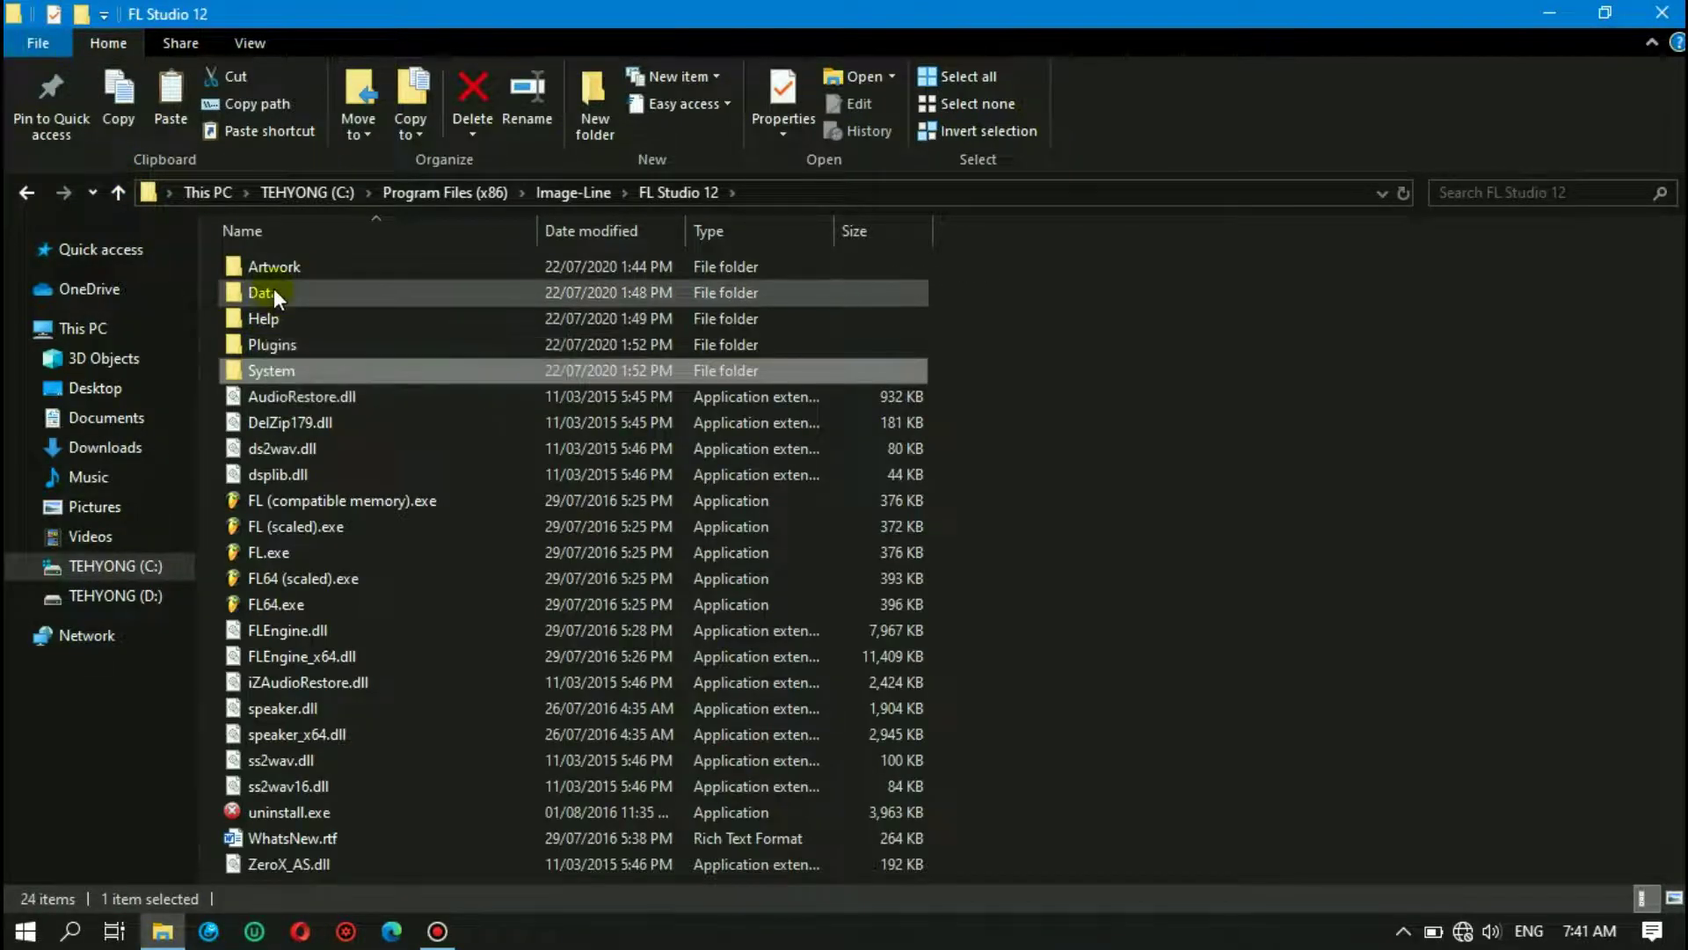
double_click(273, 290)
click(319, 612)
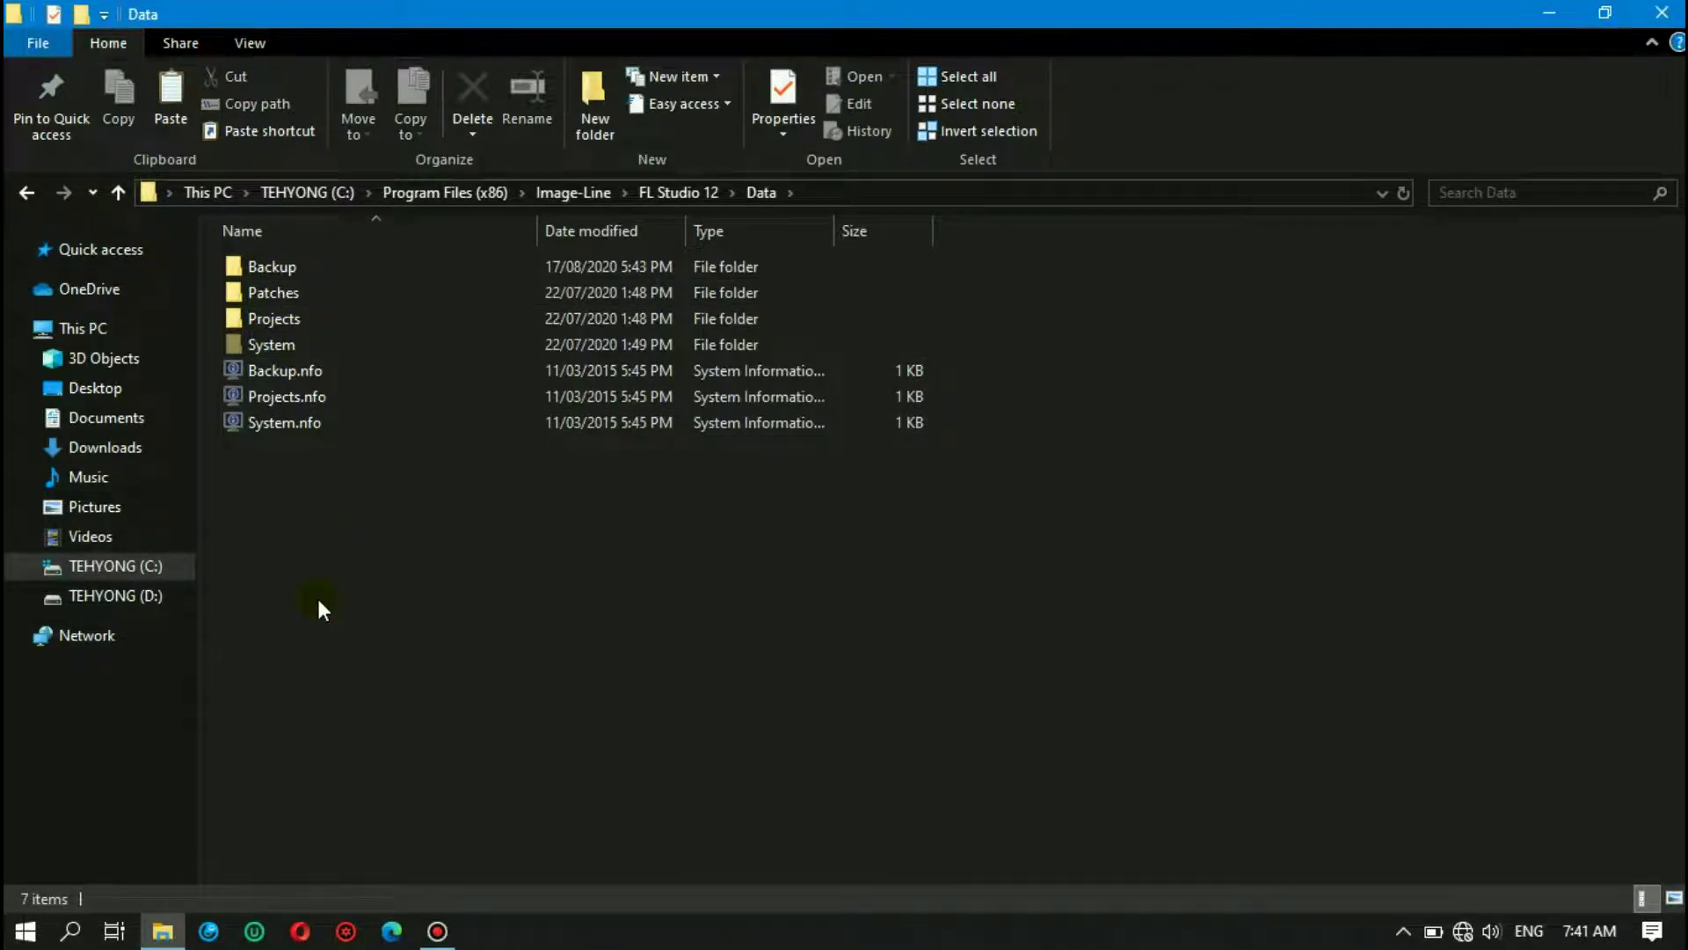
click(296, 296)
double_click(296, 297)
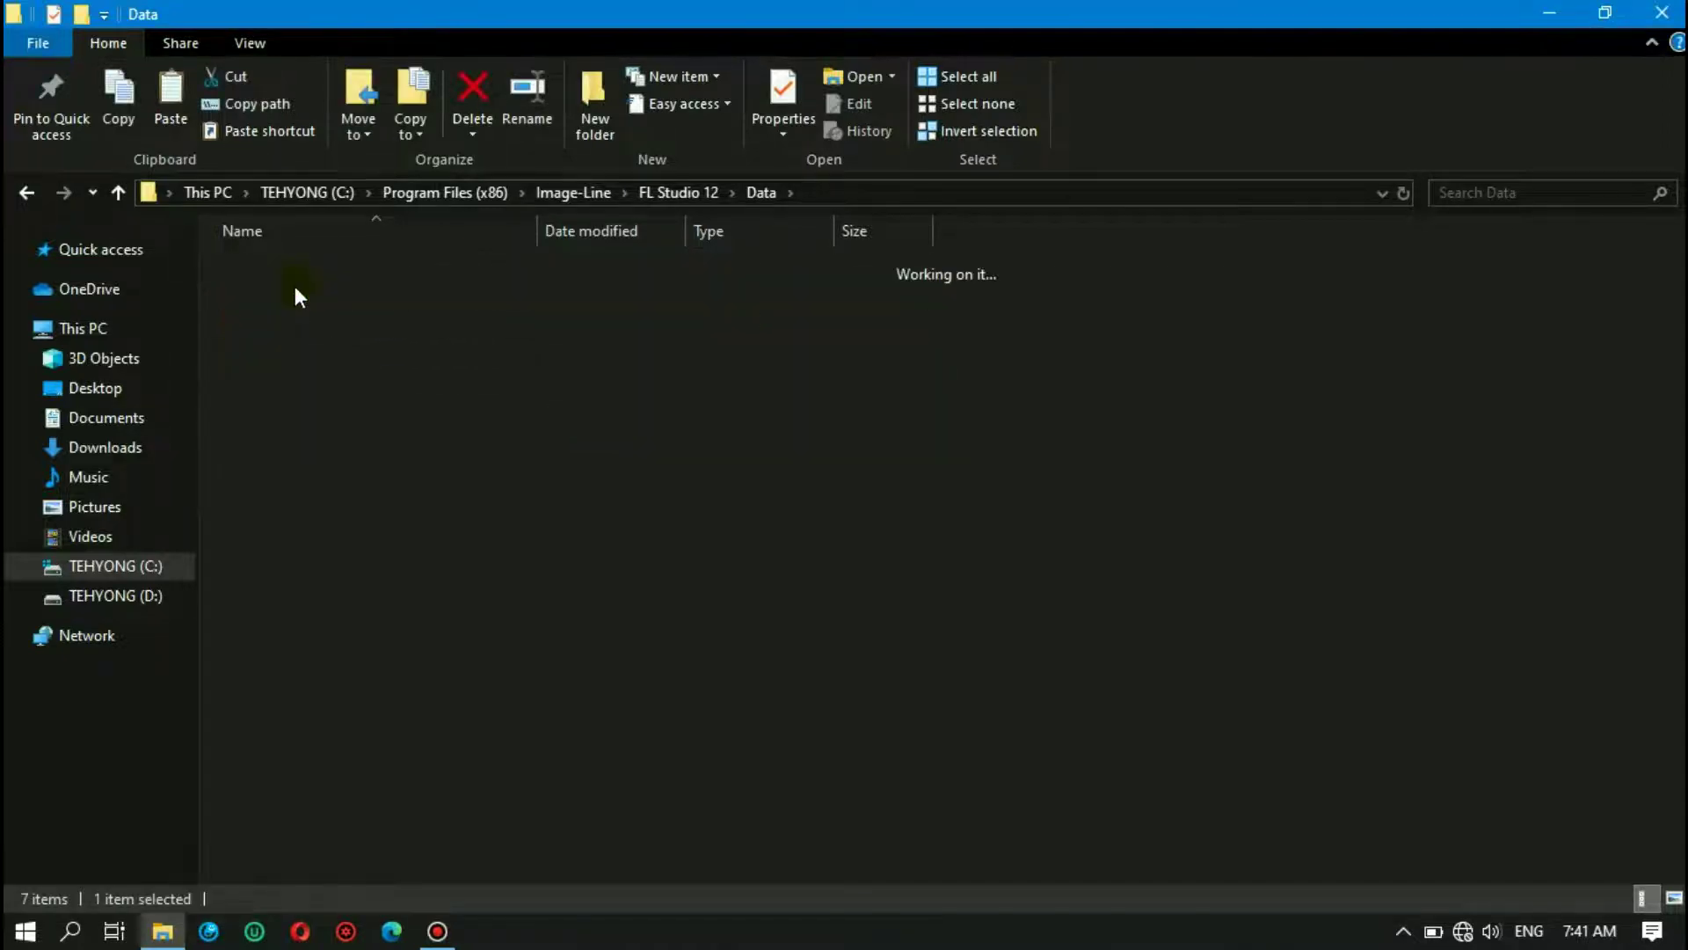
Step: Return to the FL Studio 12 folder and retrace the path through Data to Patches
click(116, 193)
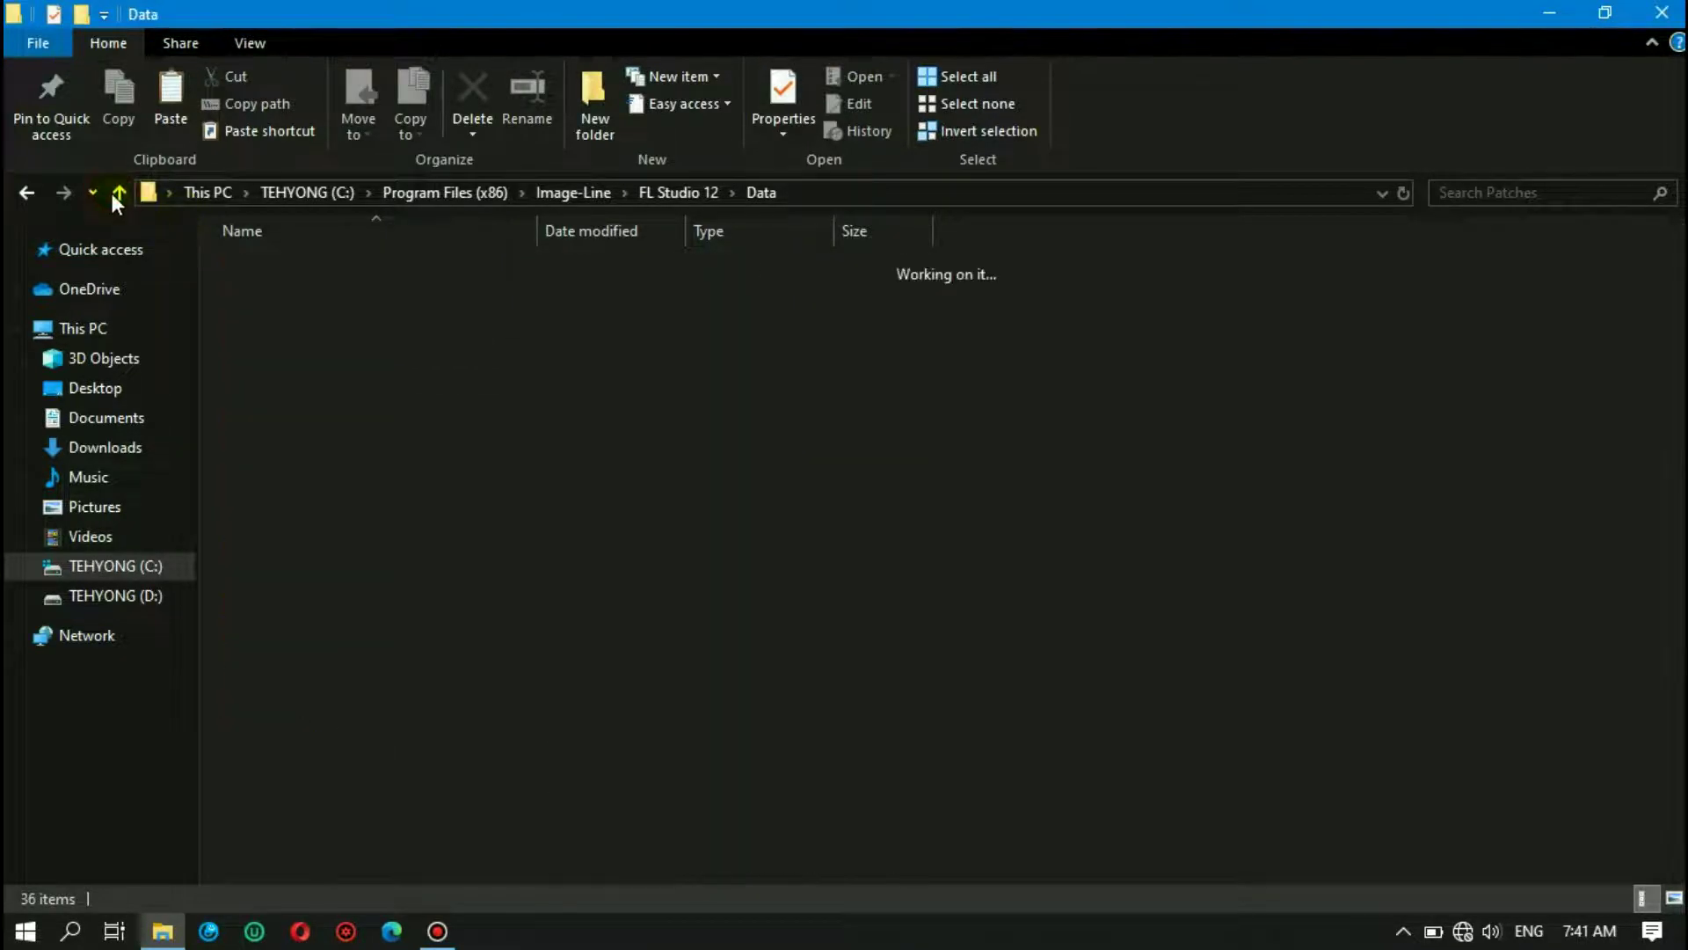
click(118, 193)
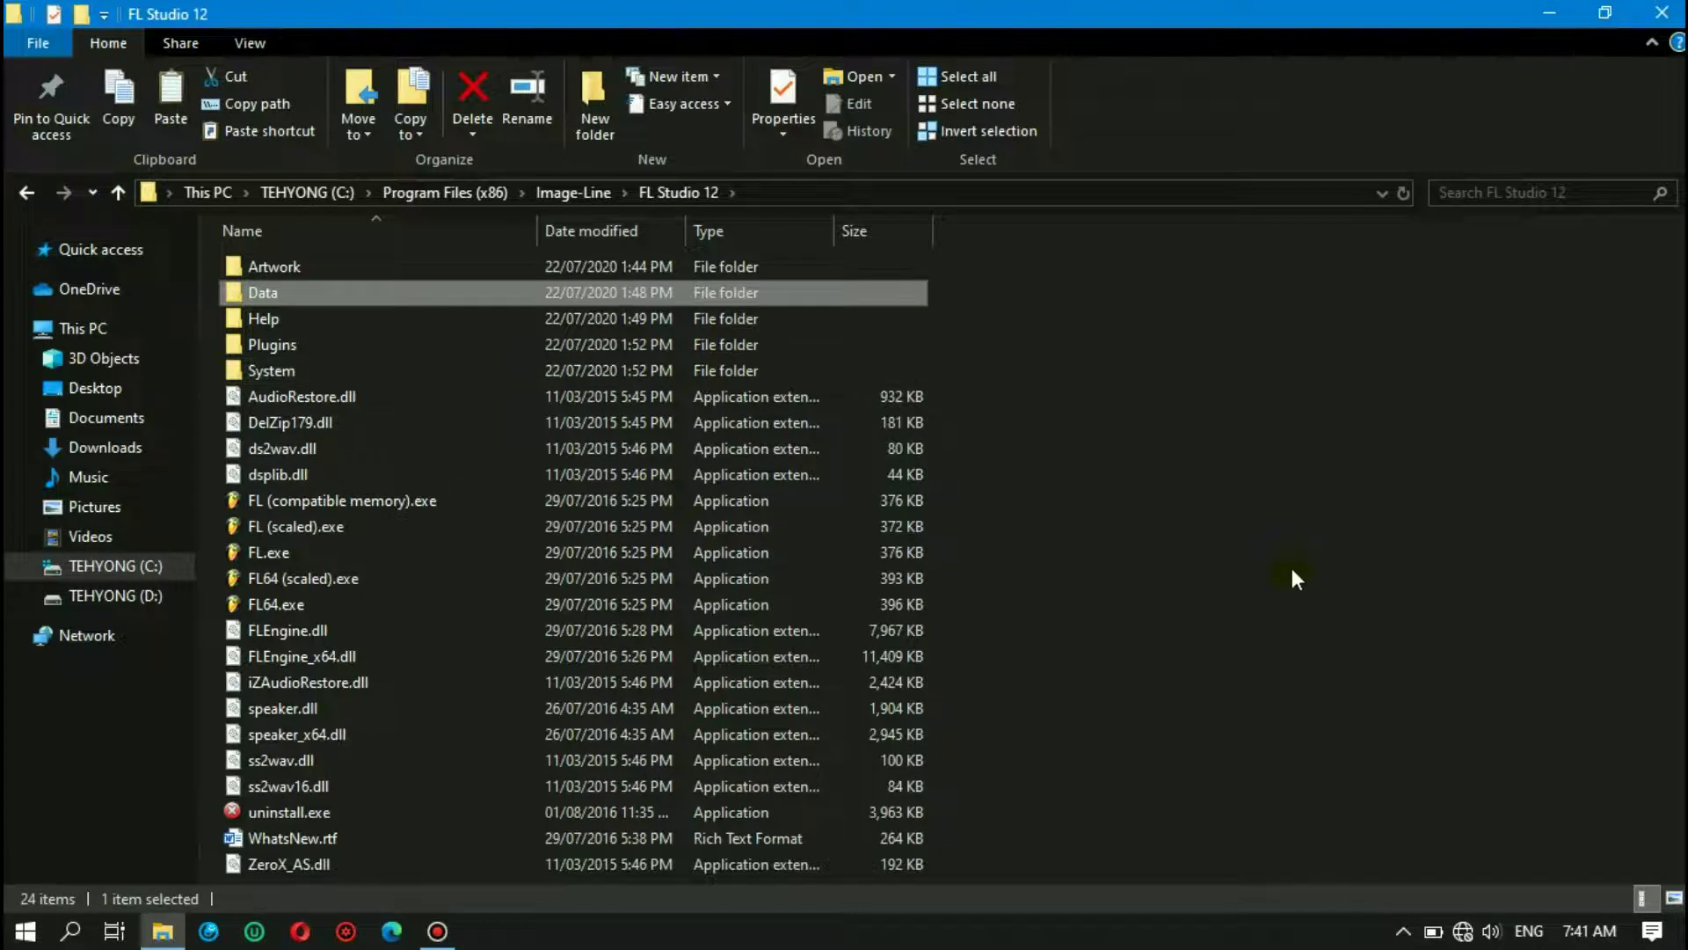
double_click(282, 298)
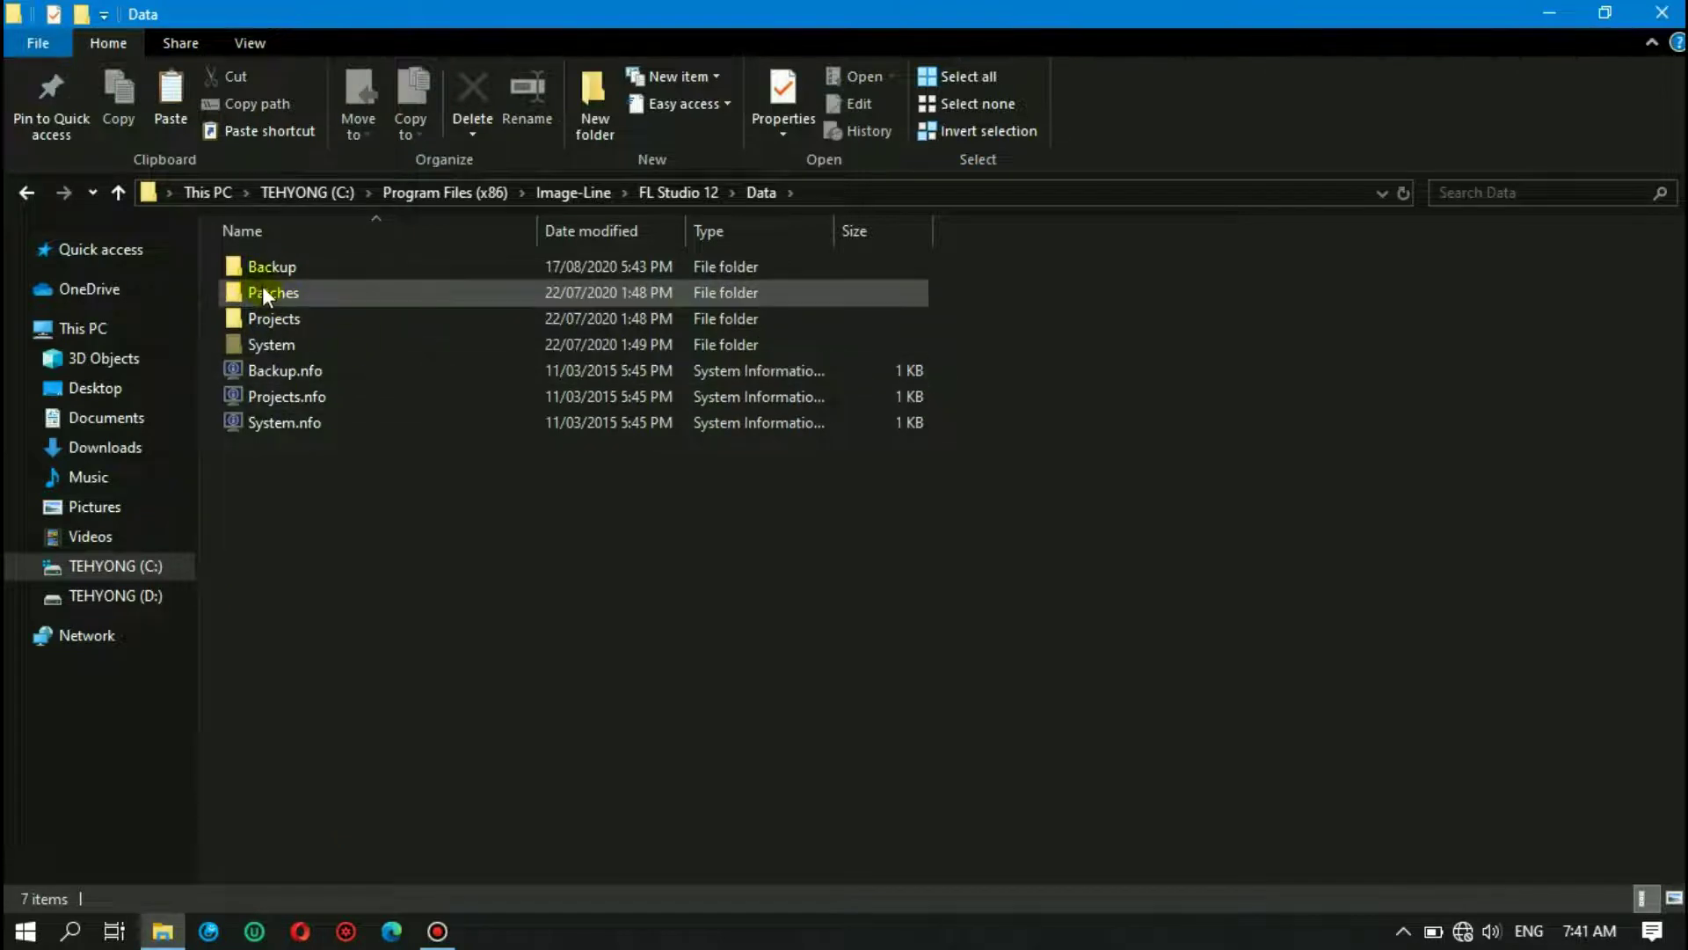
double_click(263, 290)
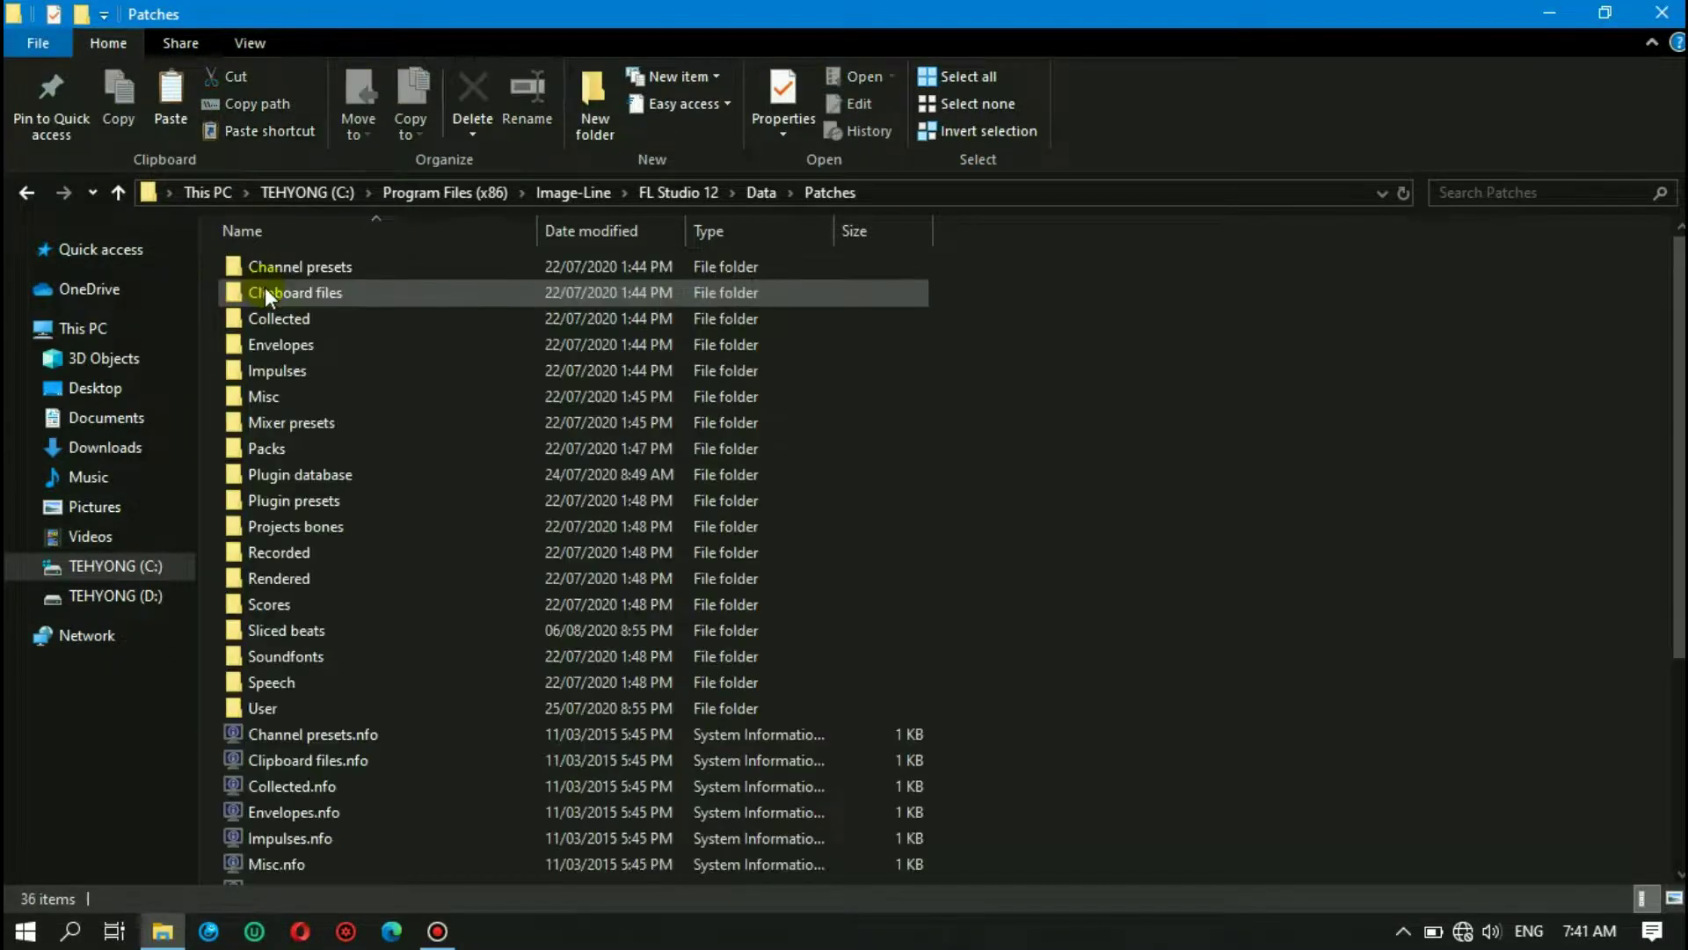
key(alt+Up)
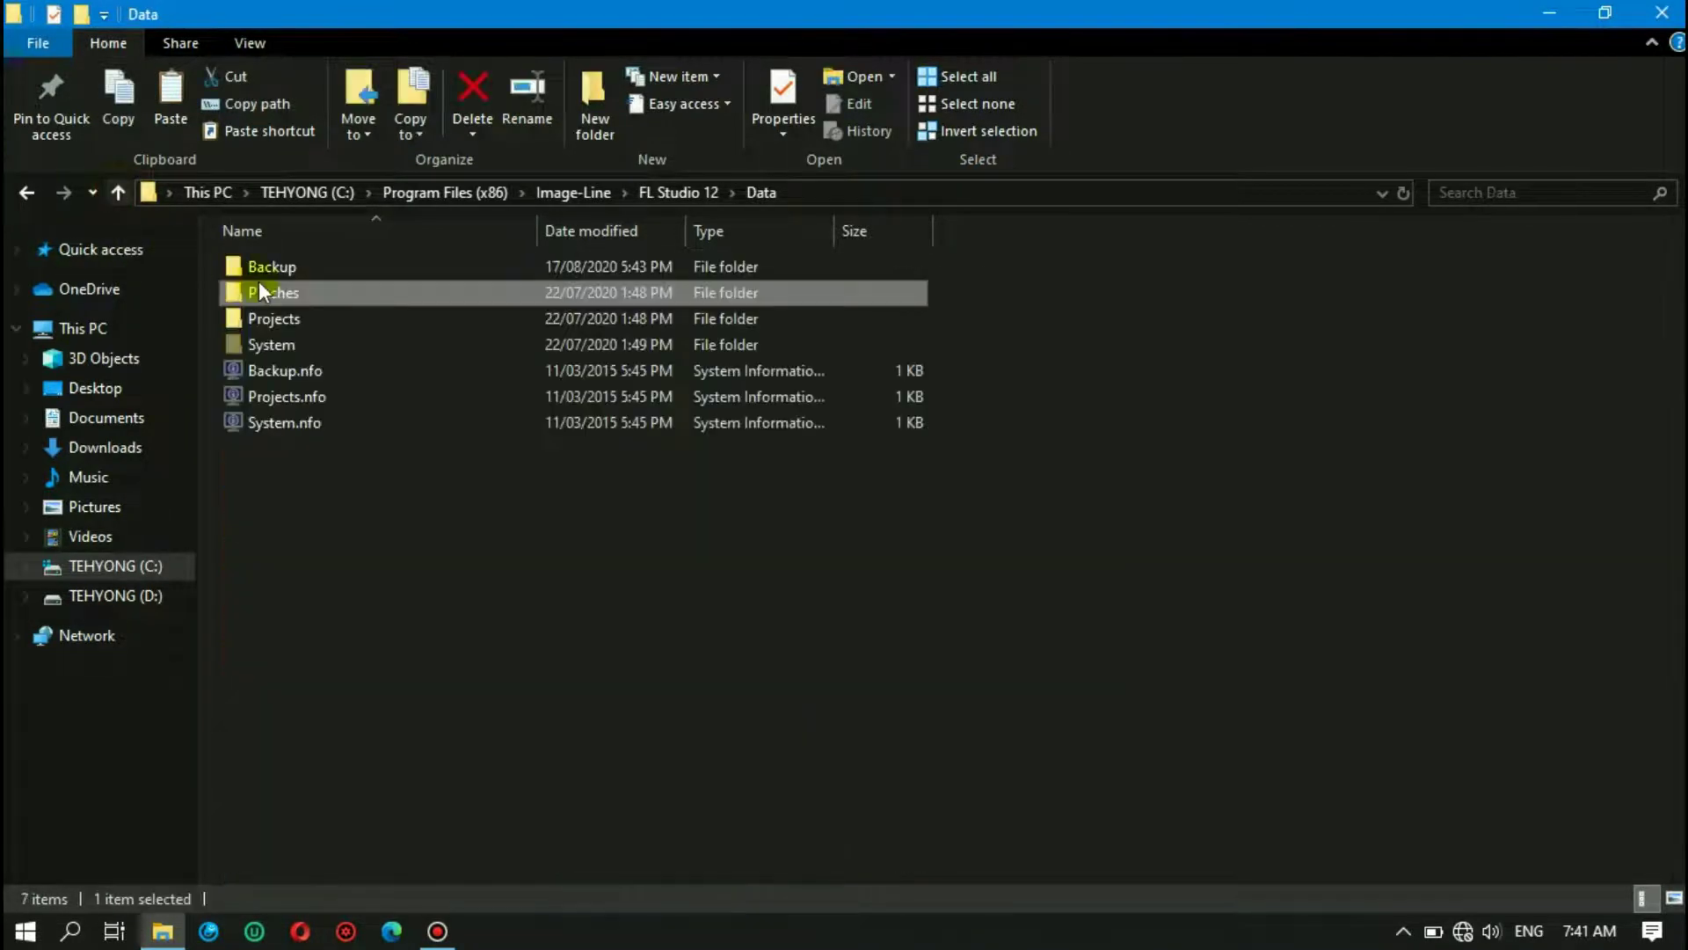
double_click(272, 298)
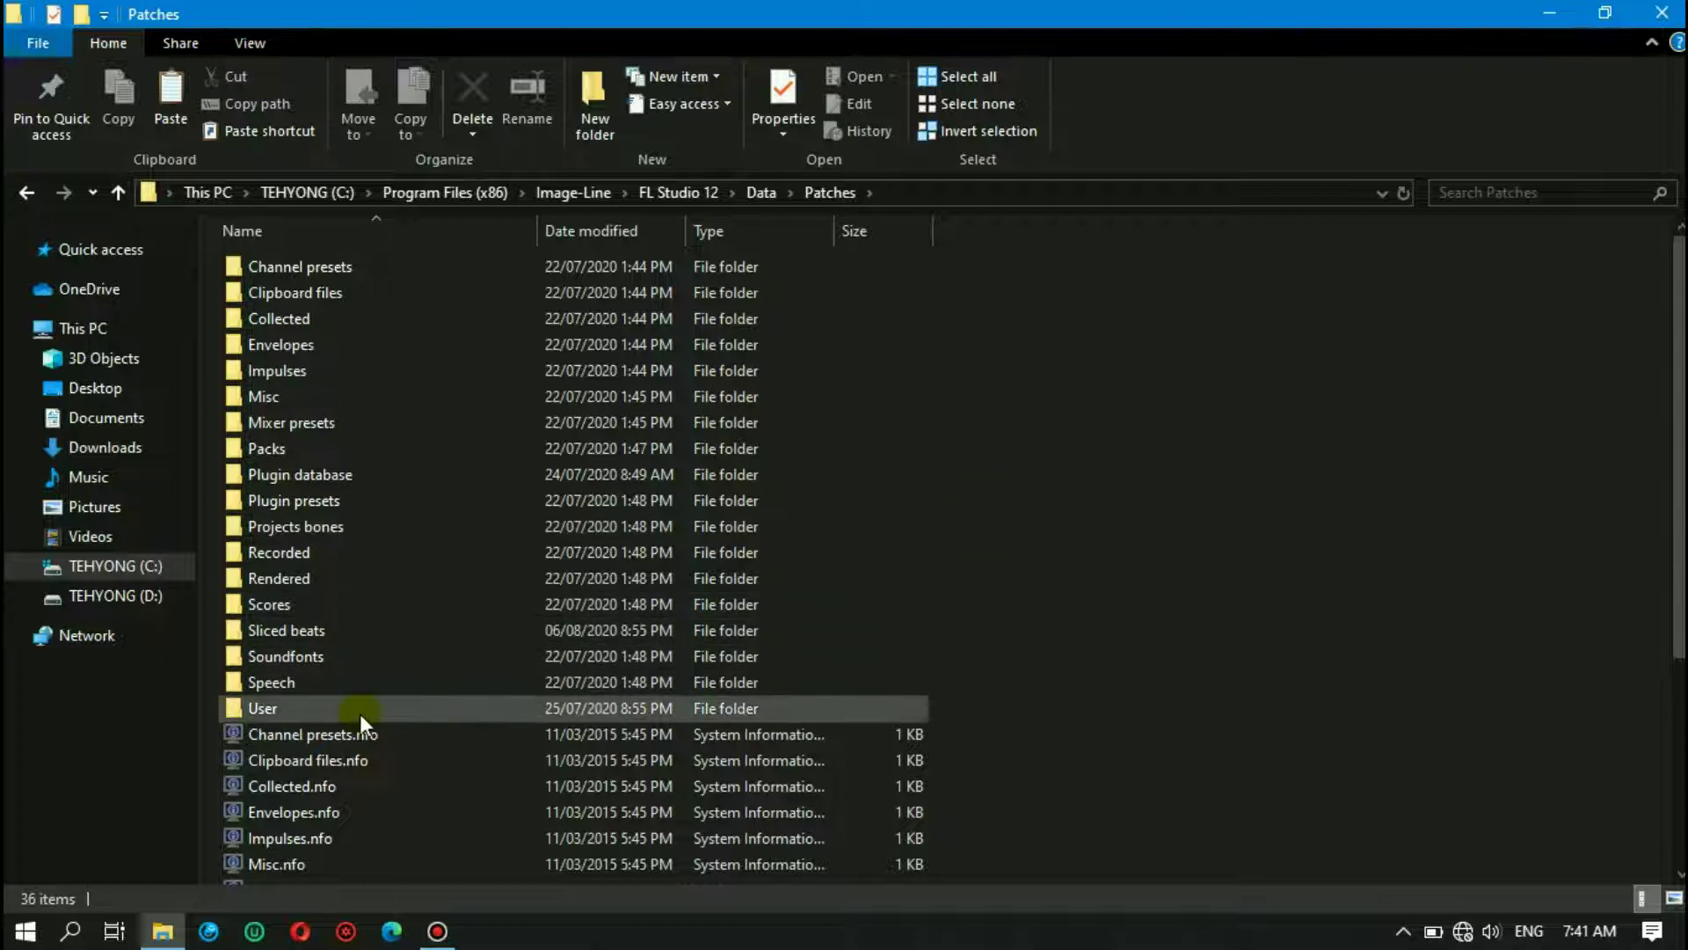
Step: Look through the sample kit folders inside User as large thumbnails, and return to the Patches folder
mouse_move(361, 714)
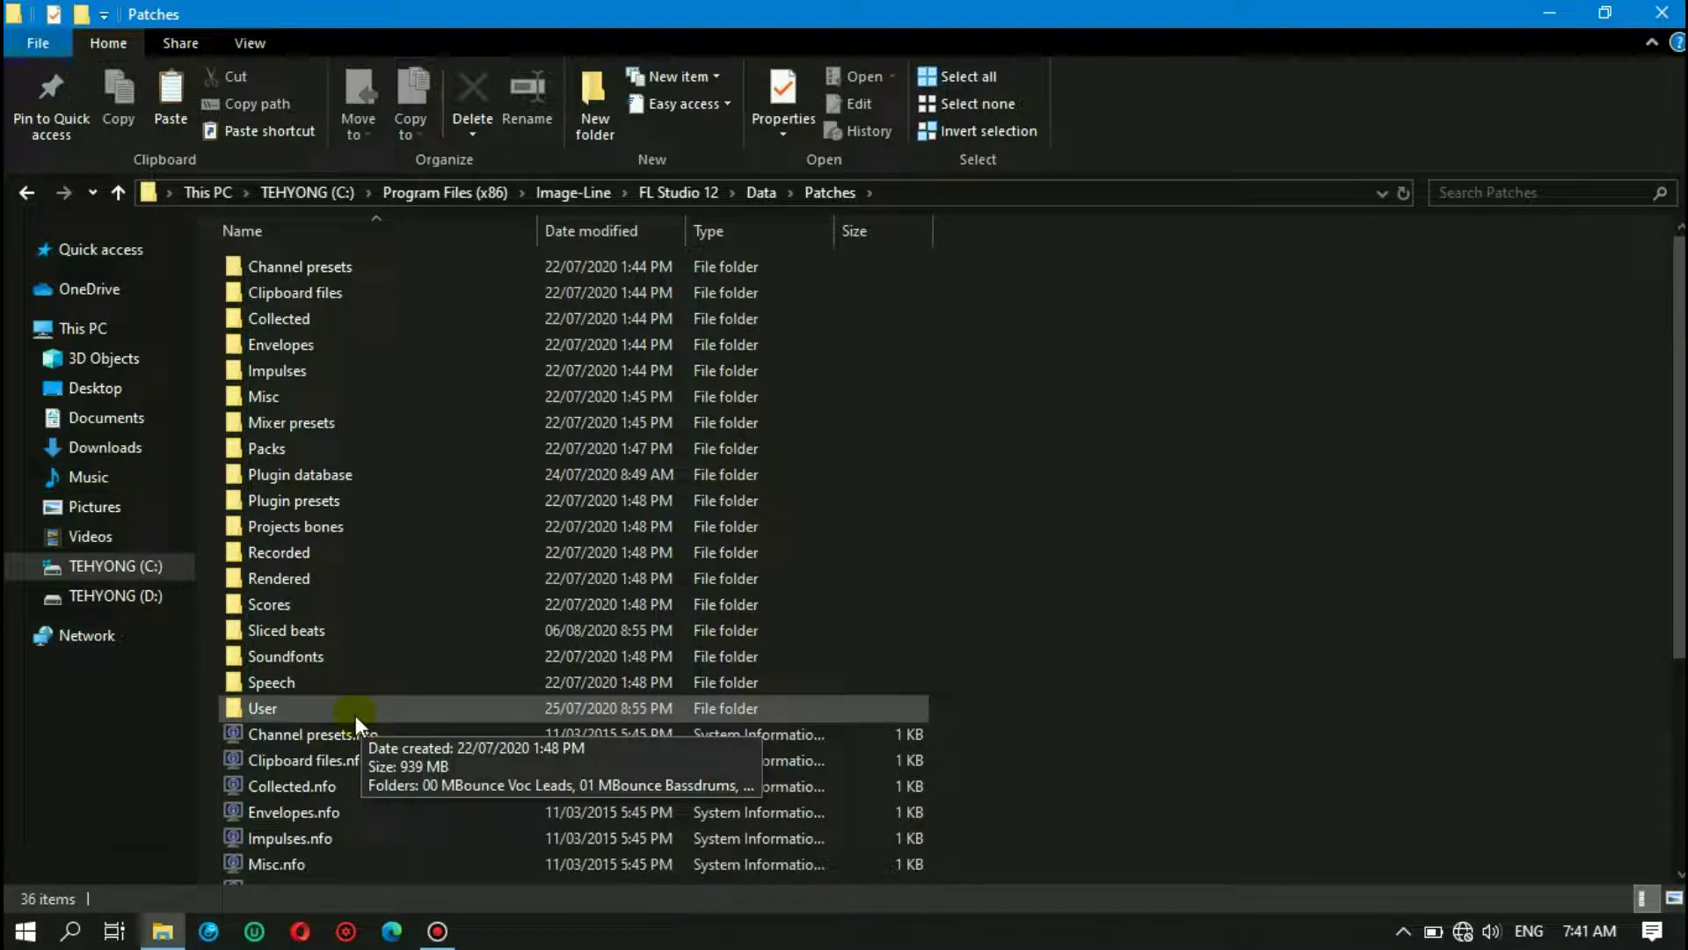
click(328, 712)
double_click(329, 712)
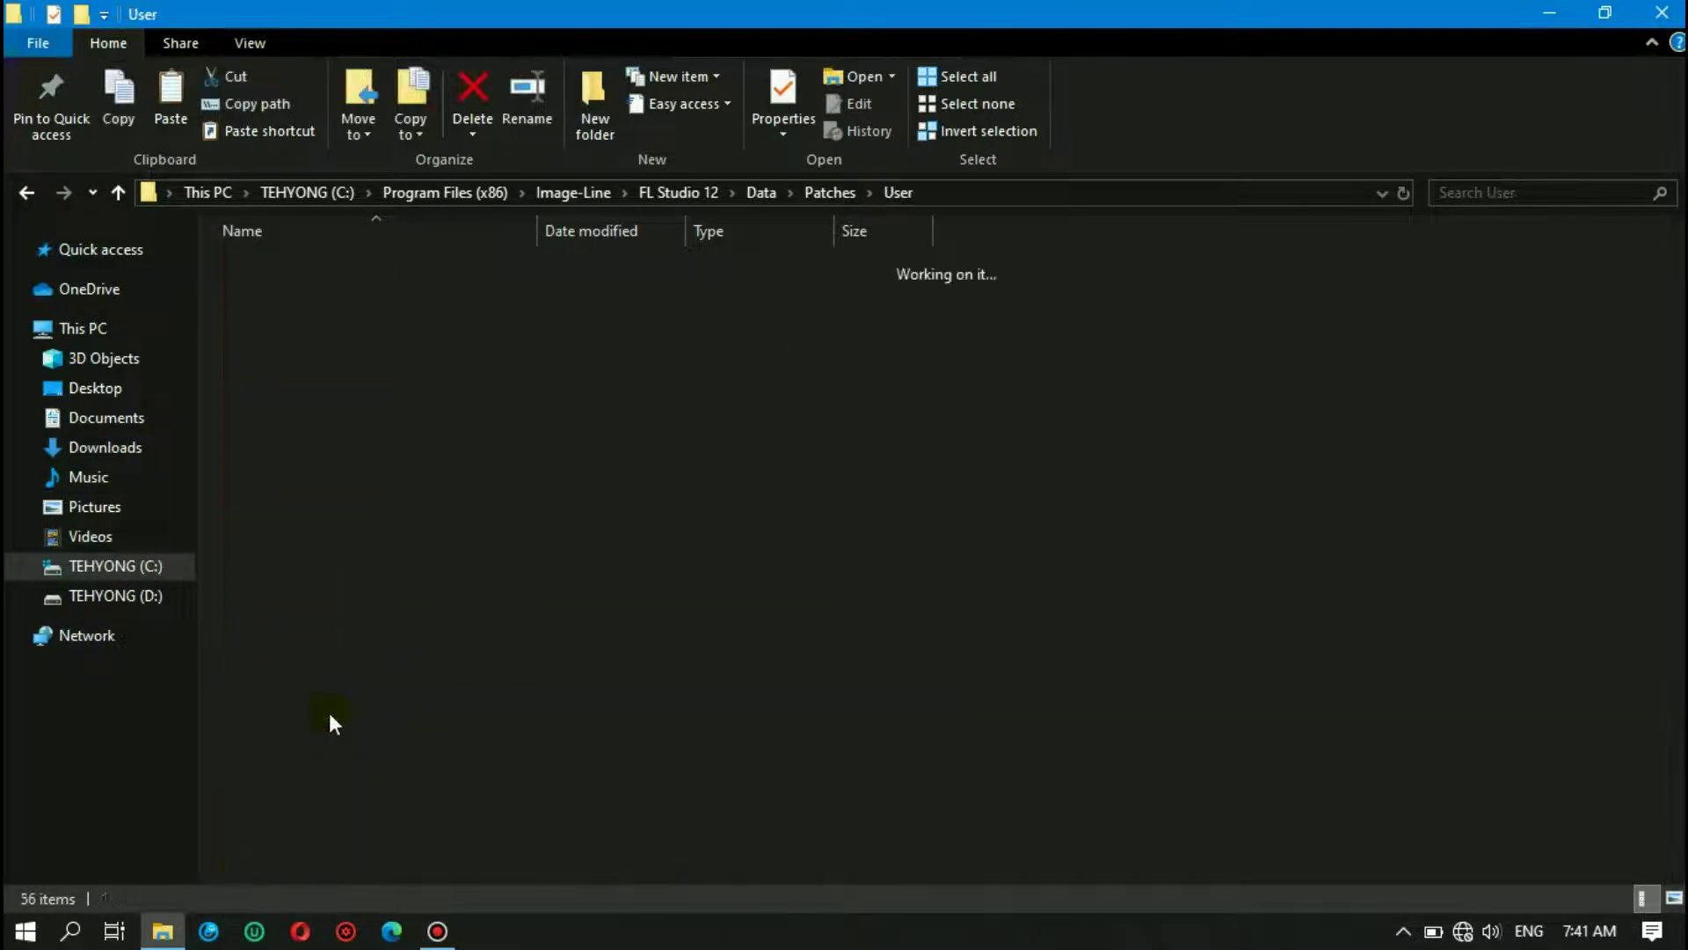
click(1674, 899)
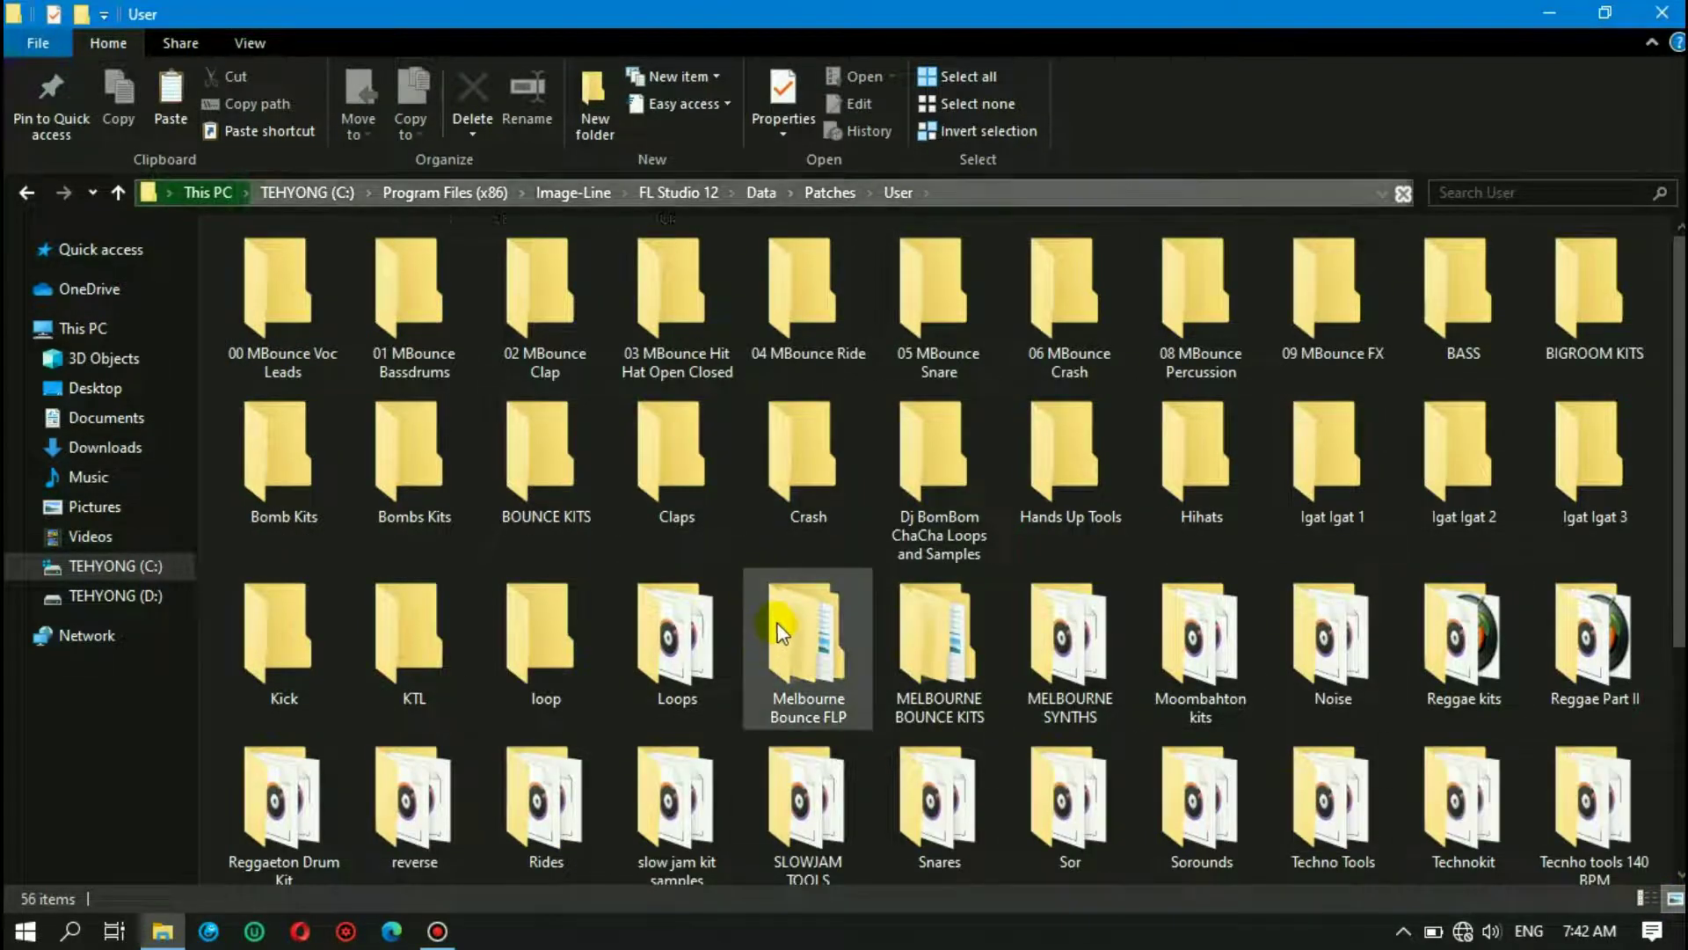
scroll(778, 630, down, 5)
scroll(293, 519, up, 5)
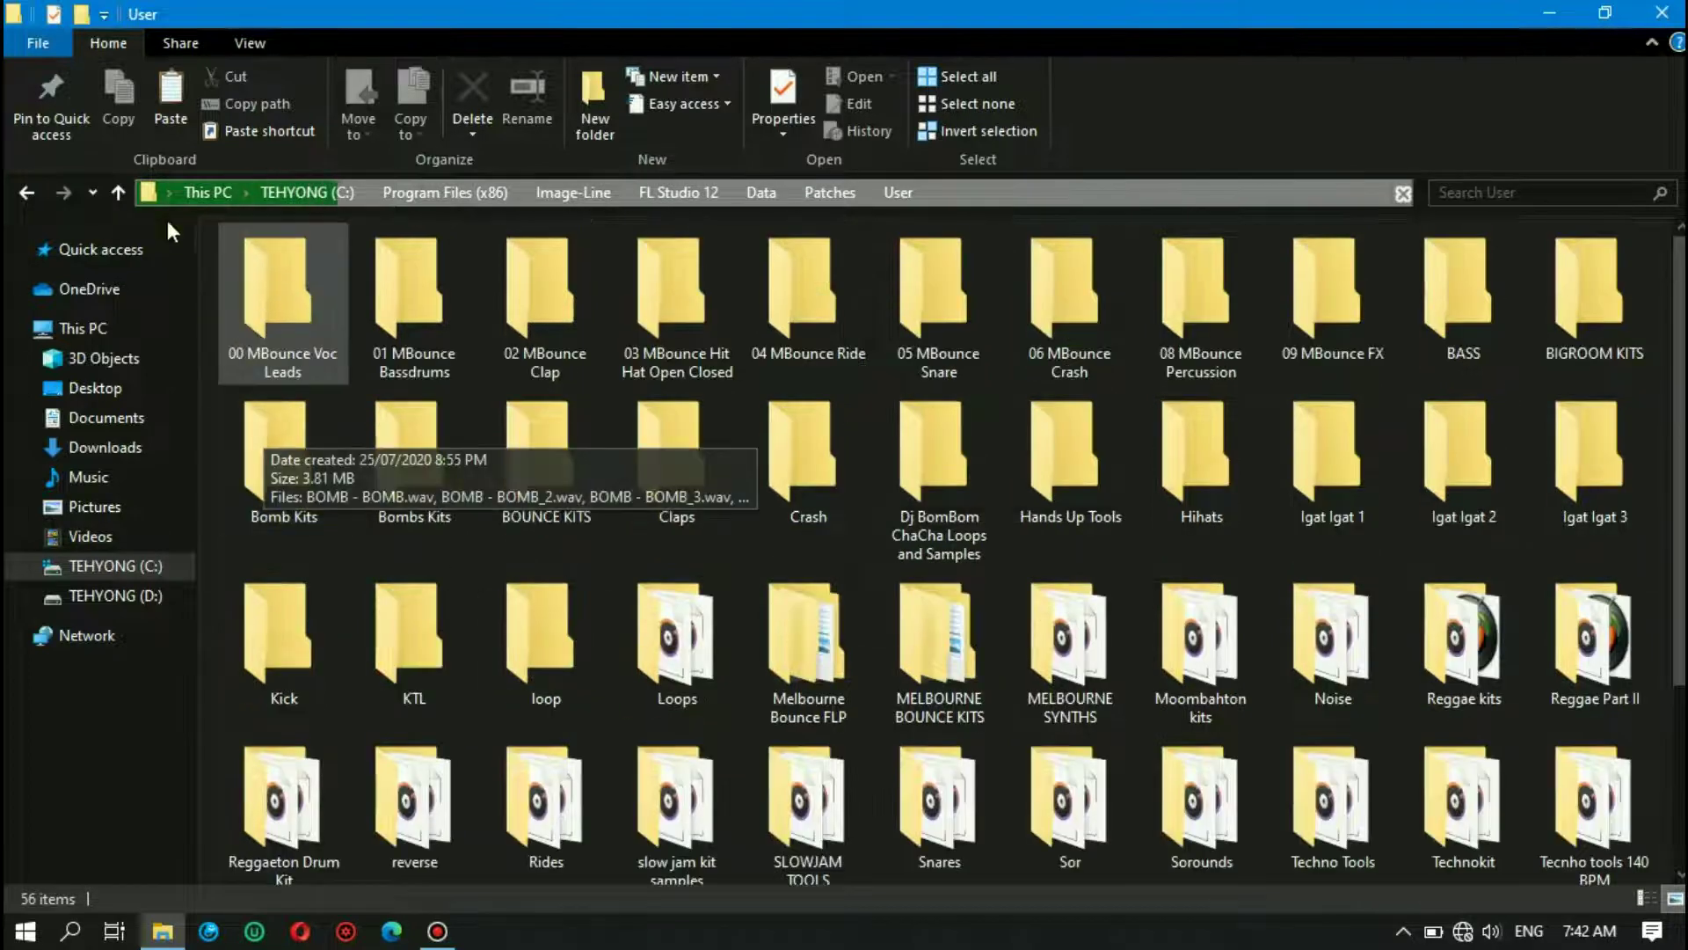
click(118, 192)
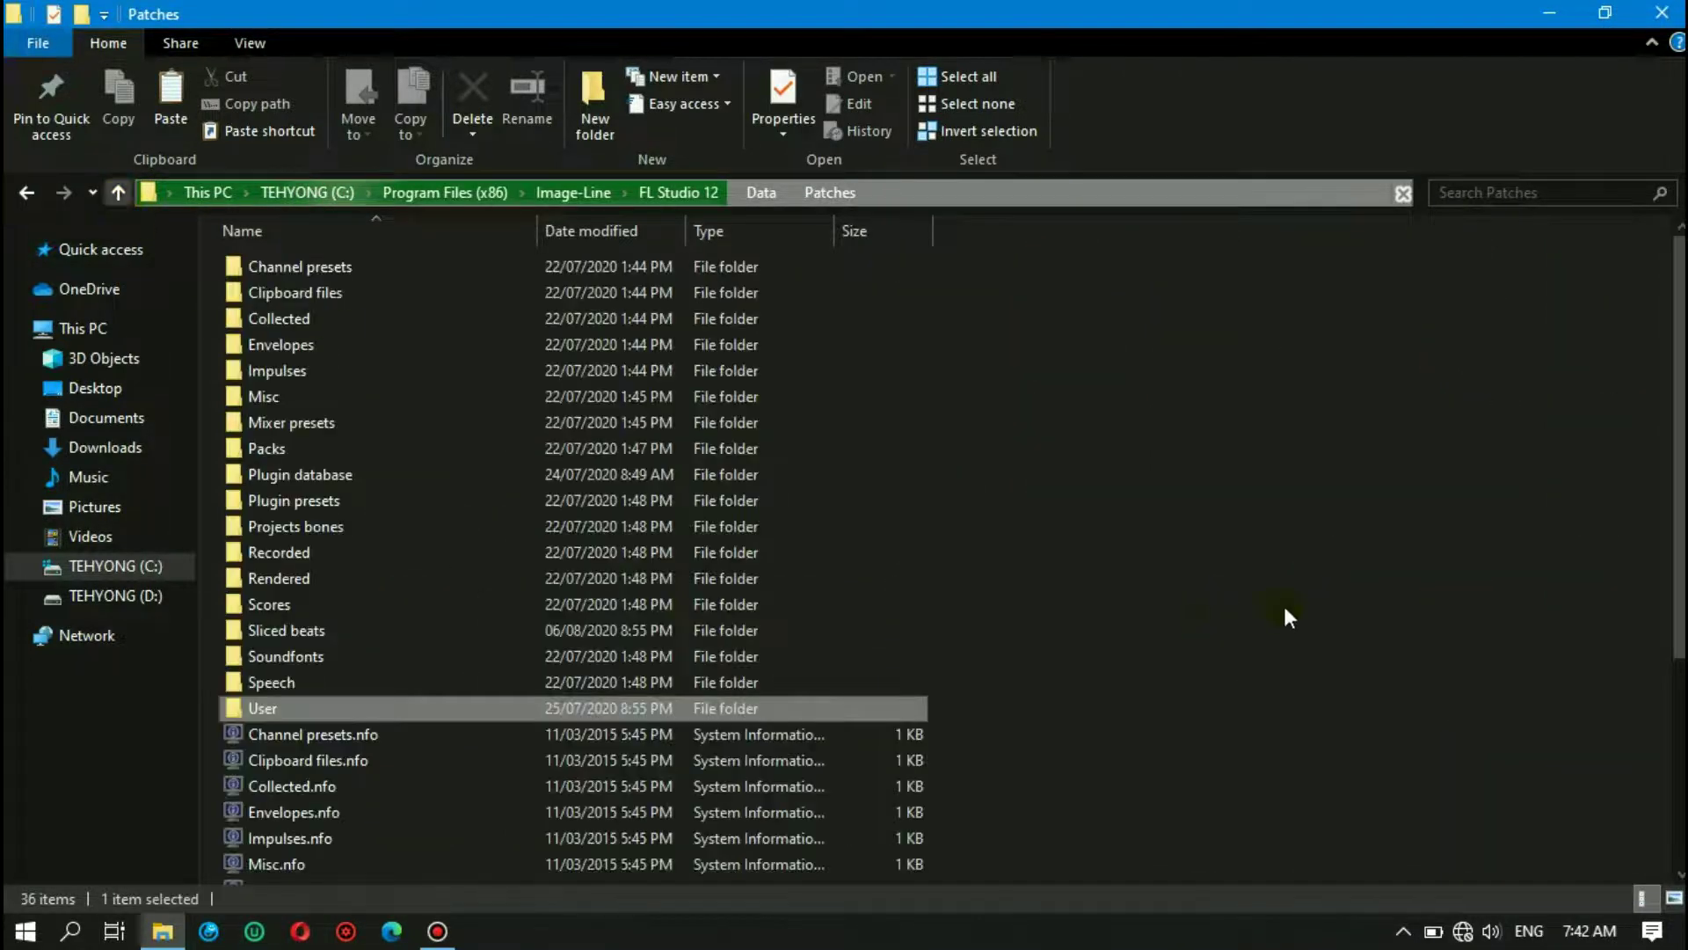
Step: Create a new folder named "kits" in the Patches folder
right_click(1237, 584)
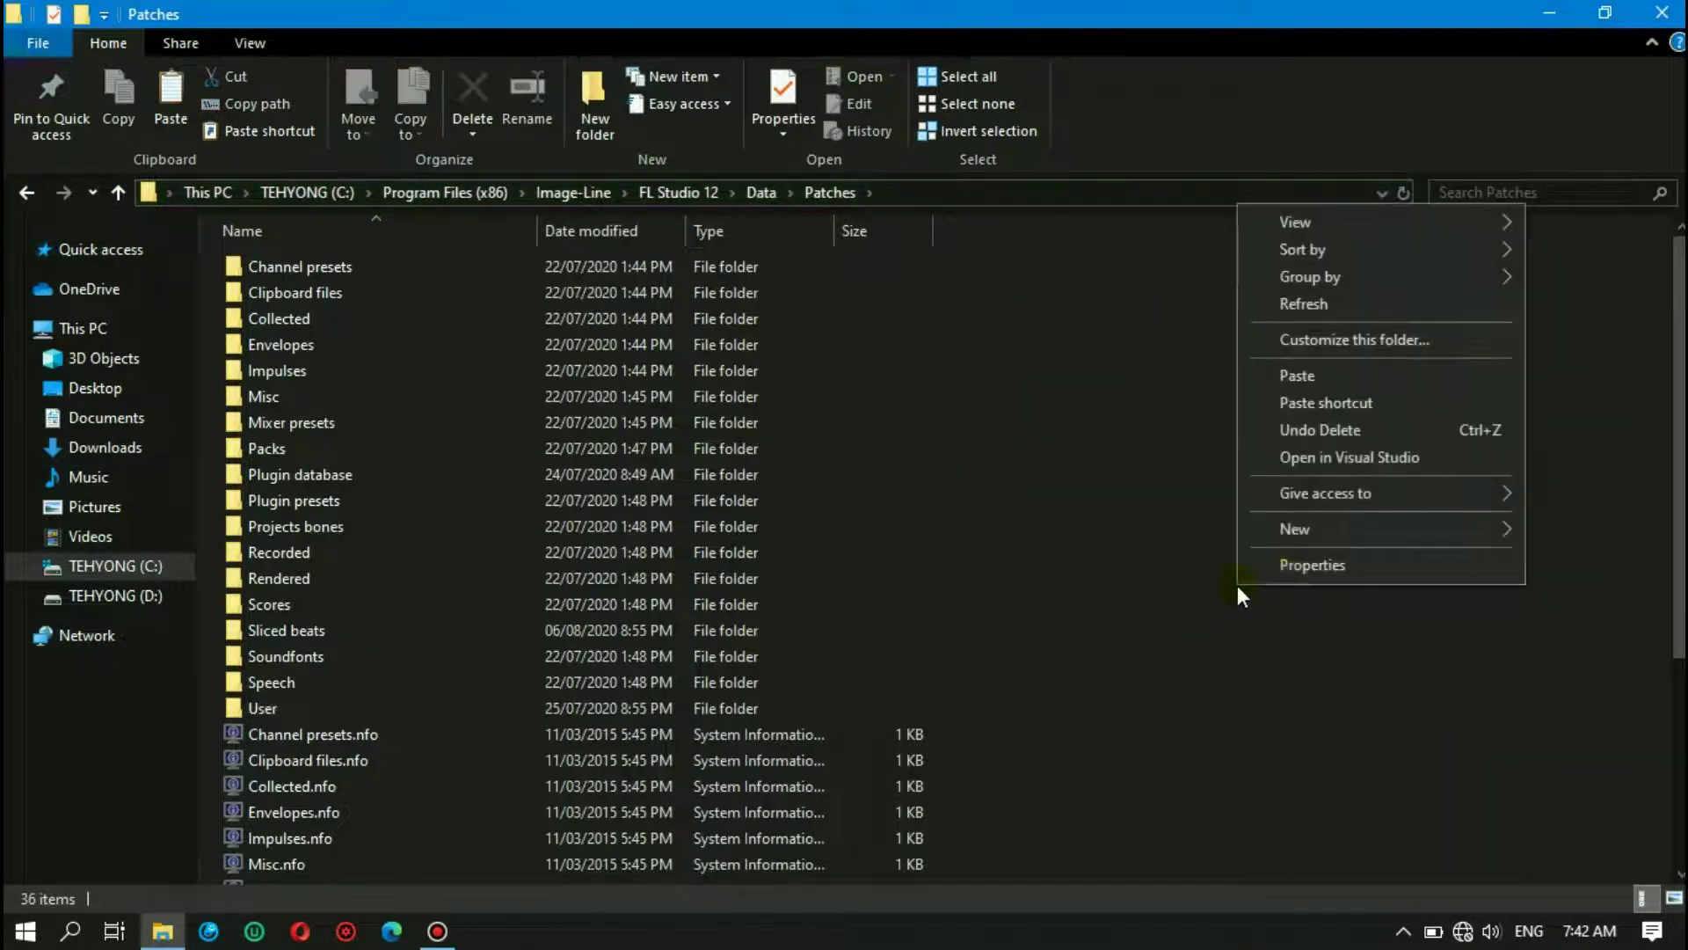
mouse_move(1316, 526)
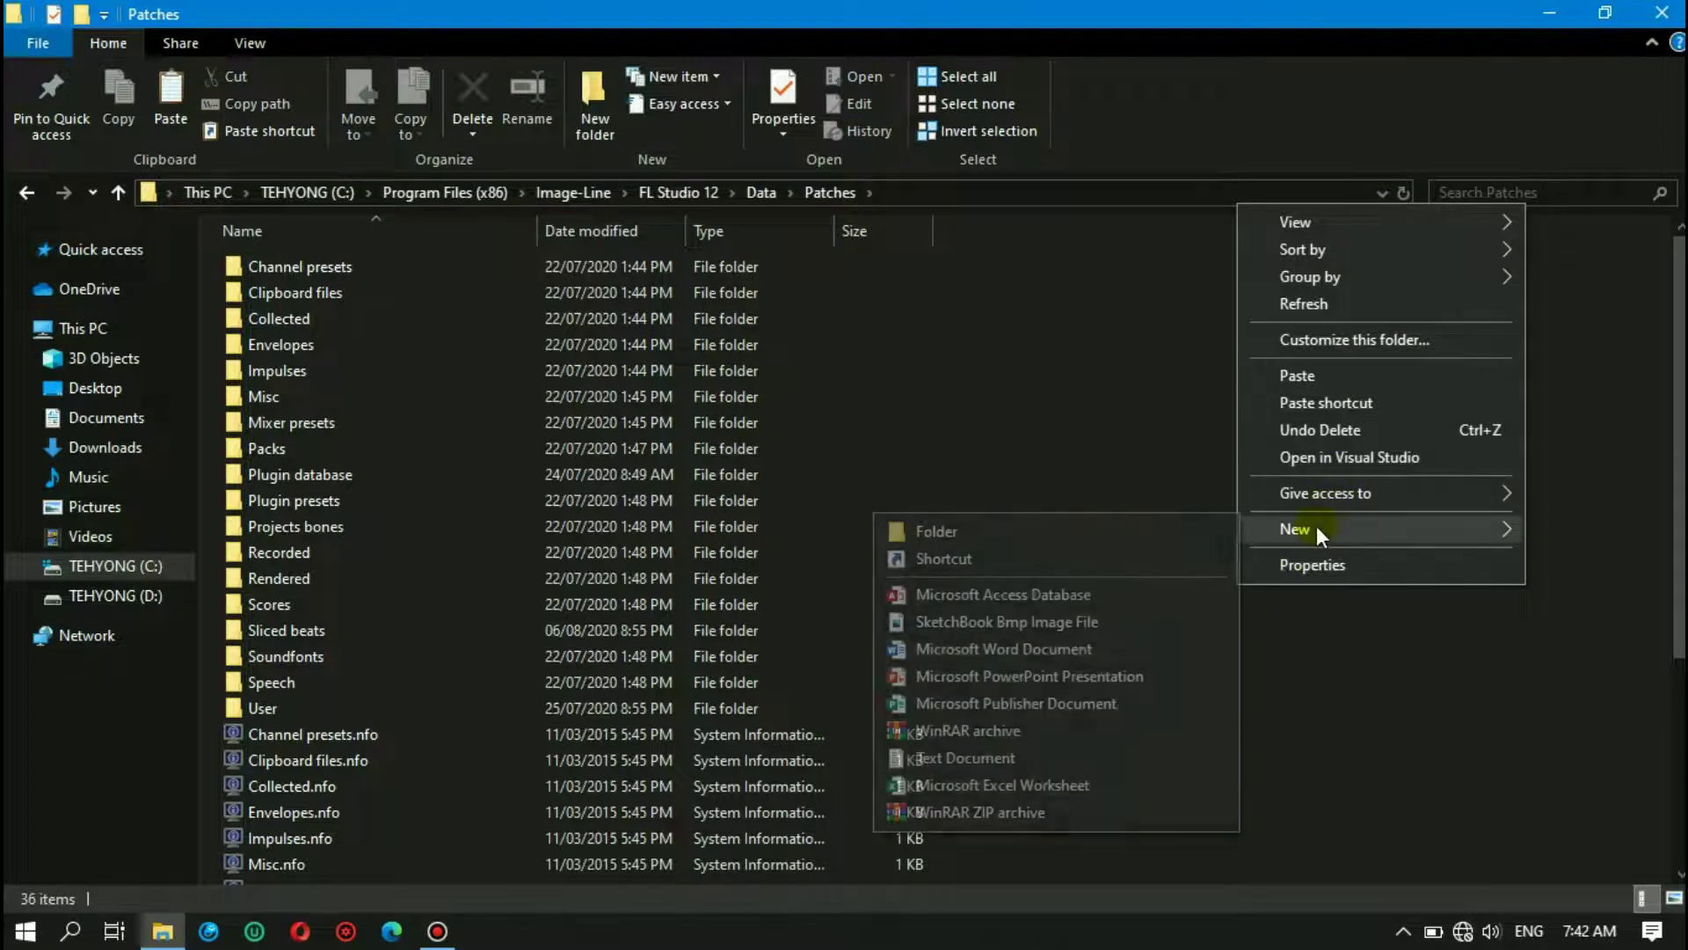
click(1140, 527)
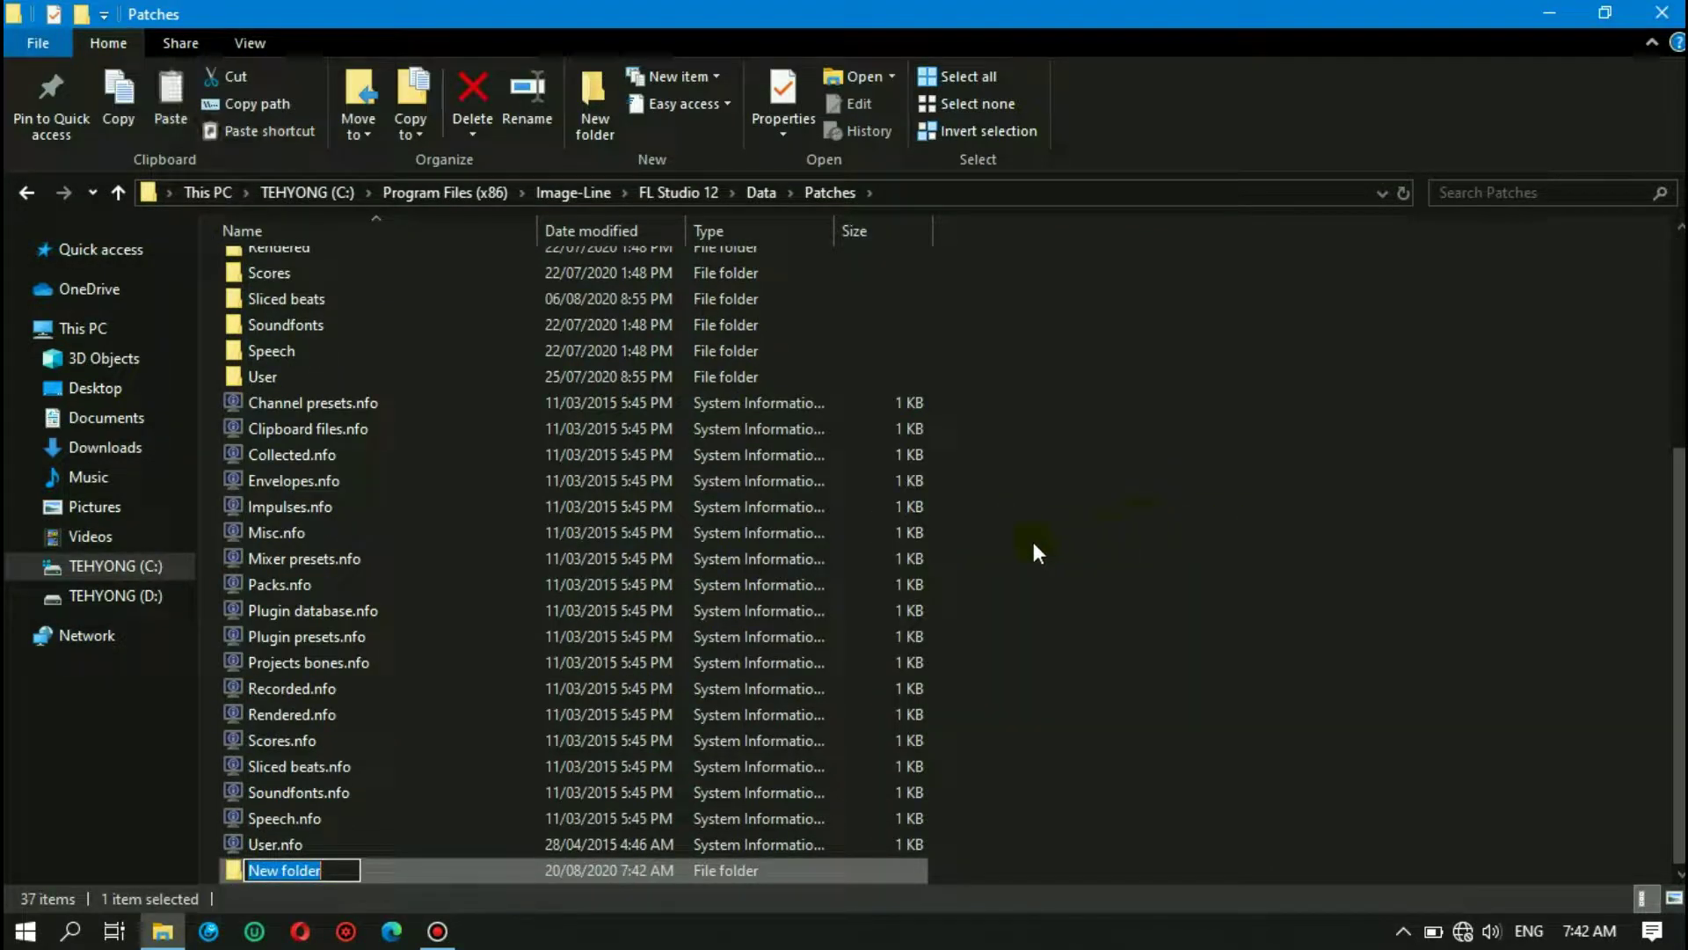
click(335, 870)
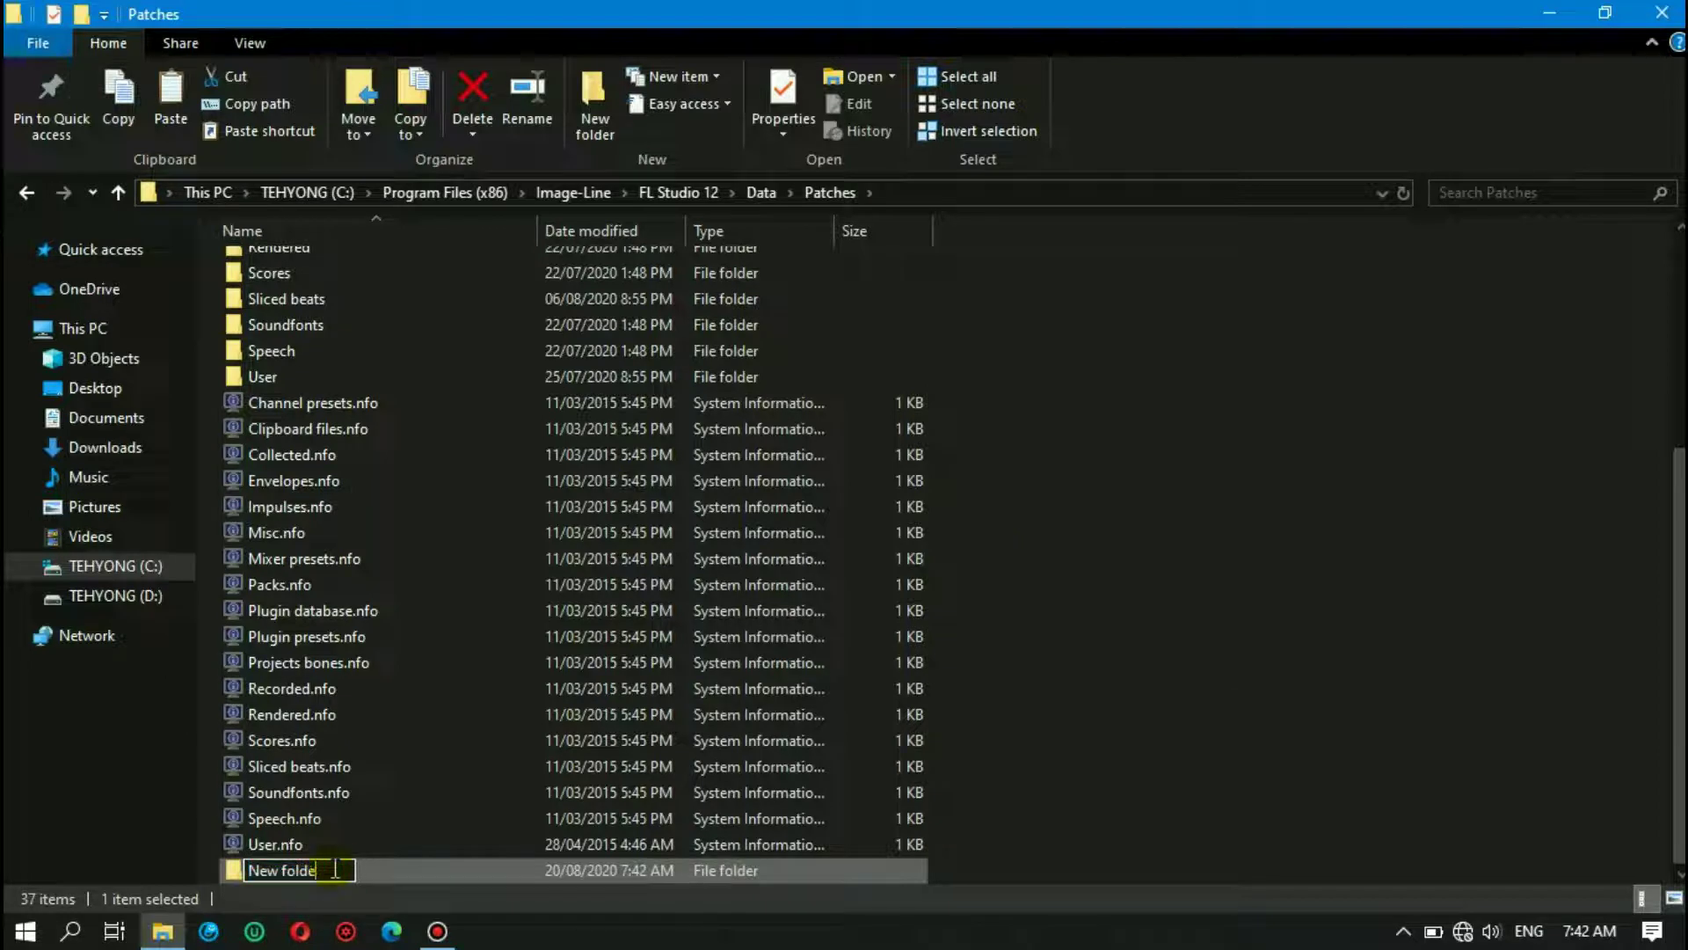
key(ctrl+a)
key(BackSpace)
text(kit)
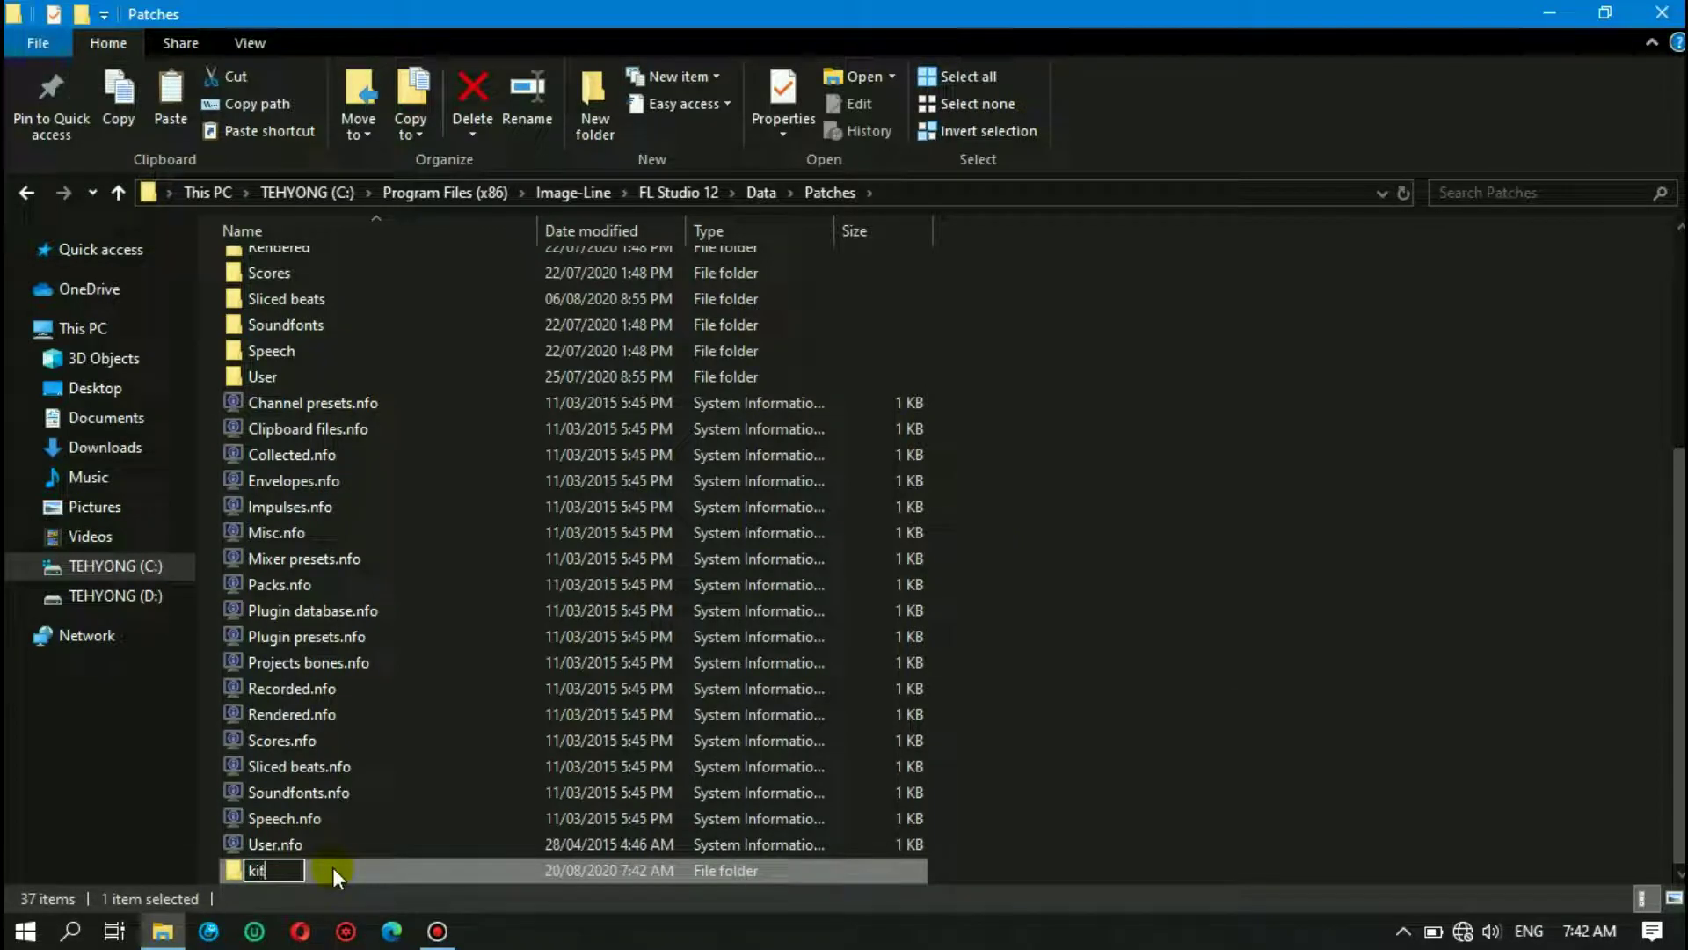
key(Return)
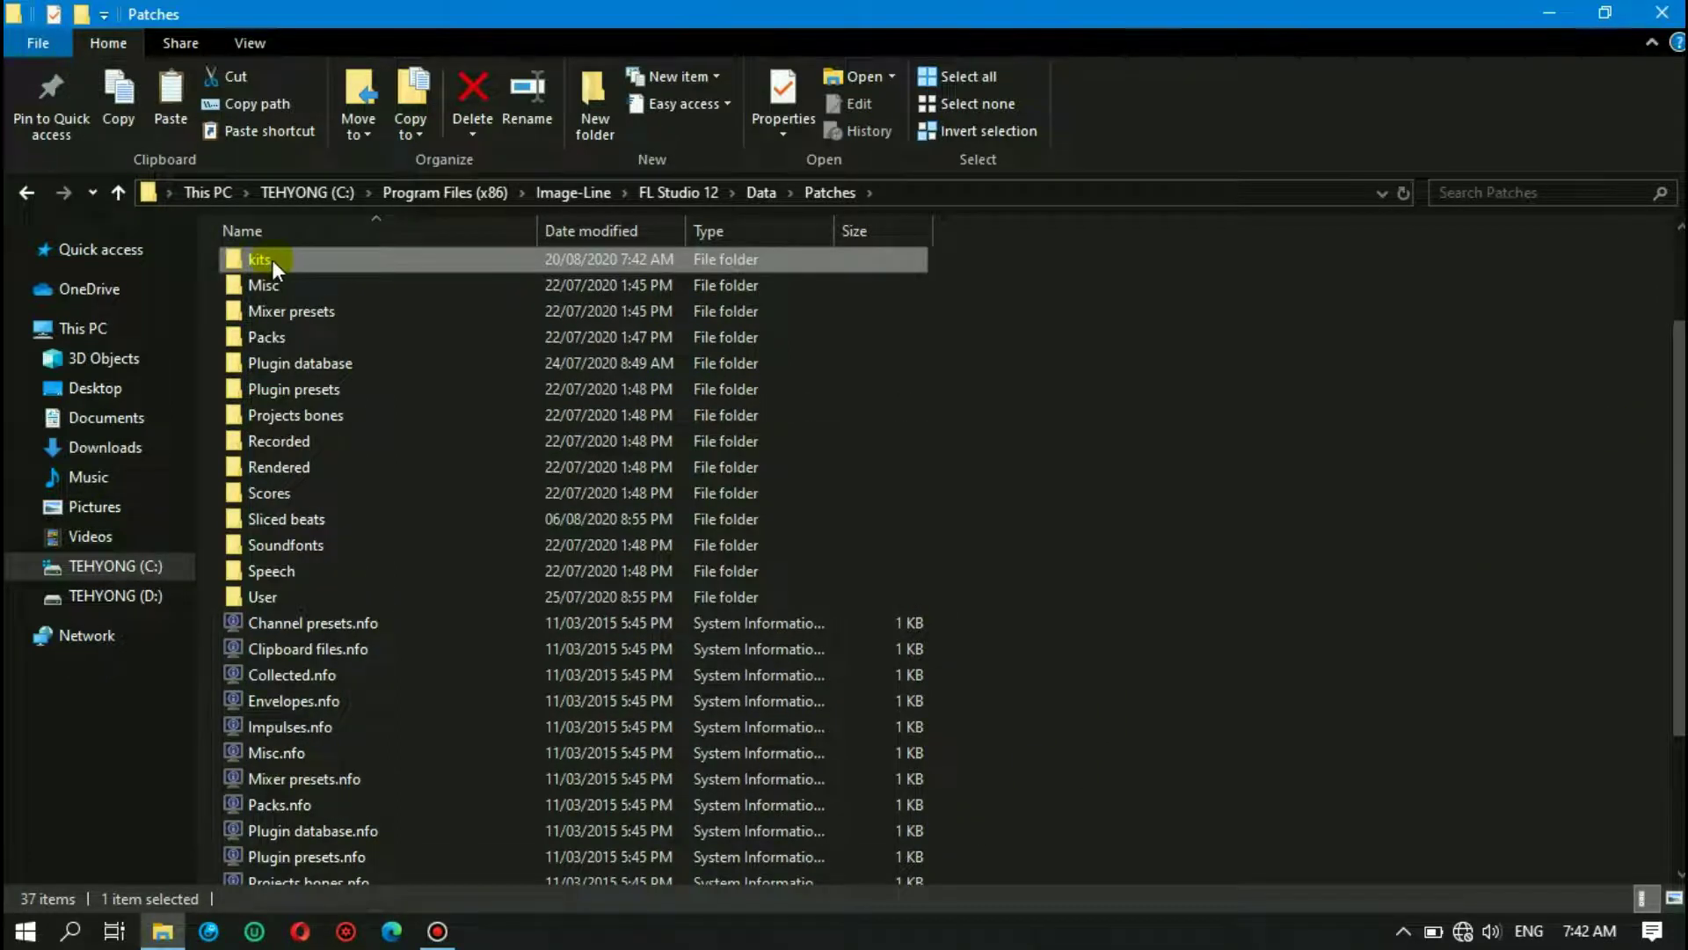
Step: Paste the copied "Igat Igat 2" folder into the new kits folder
double_click(271, 260)
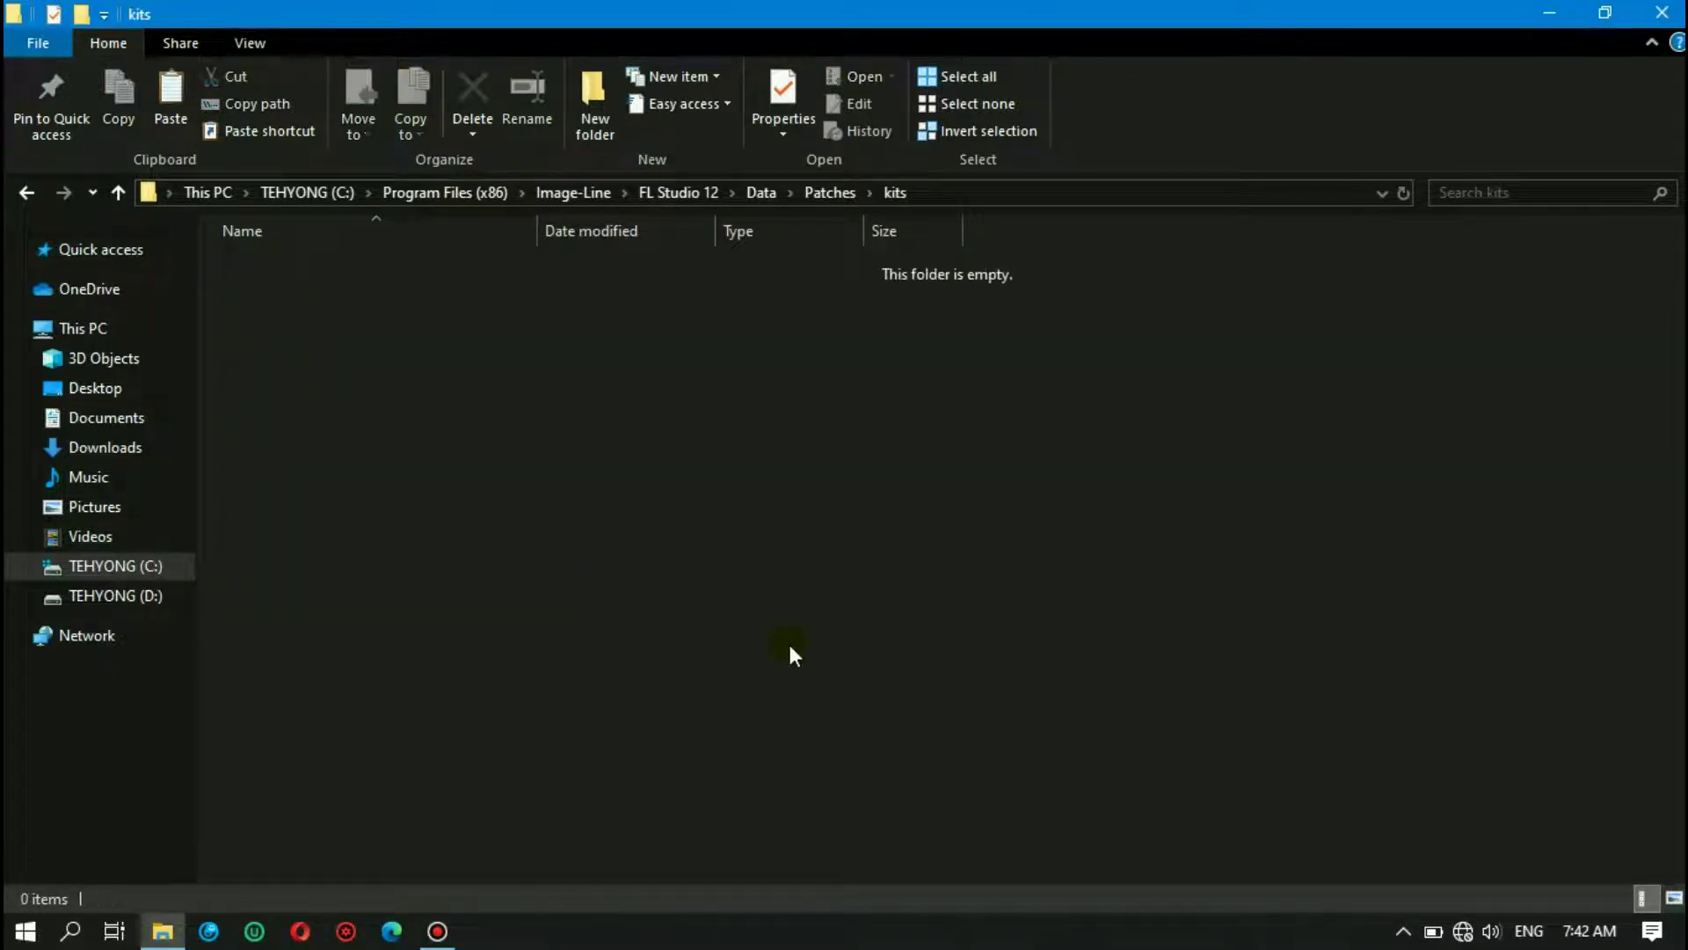
key(ctrl+v)
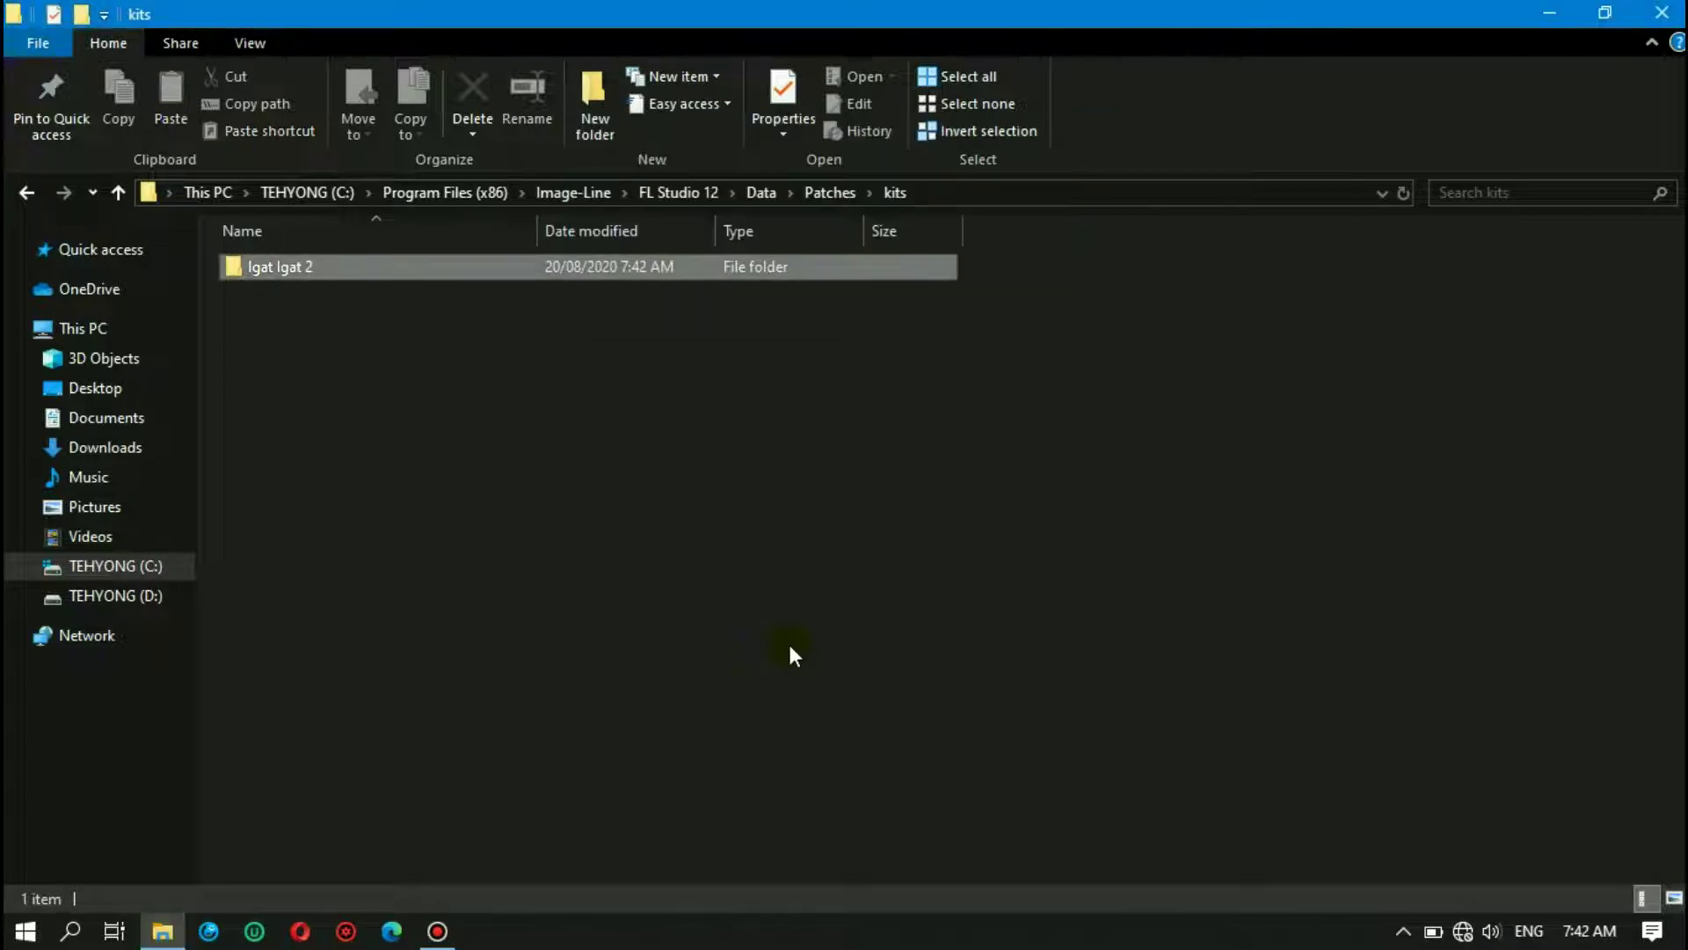
click(938, 463)
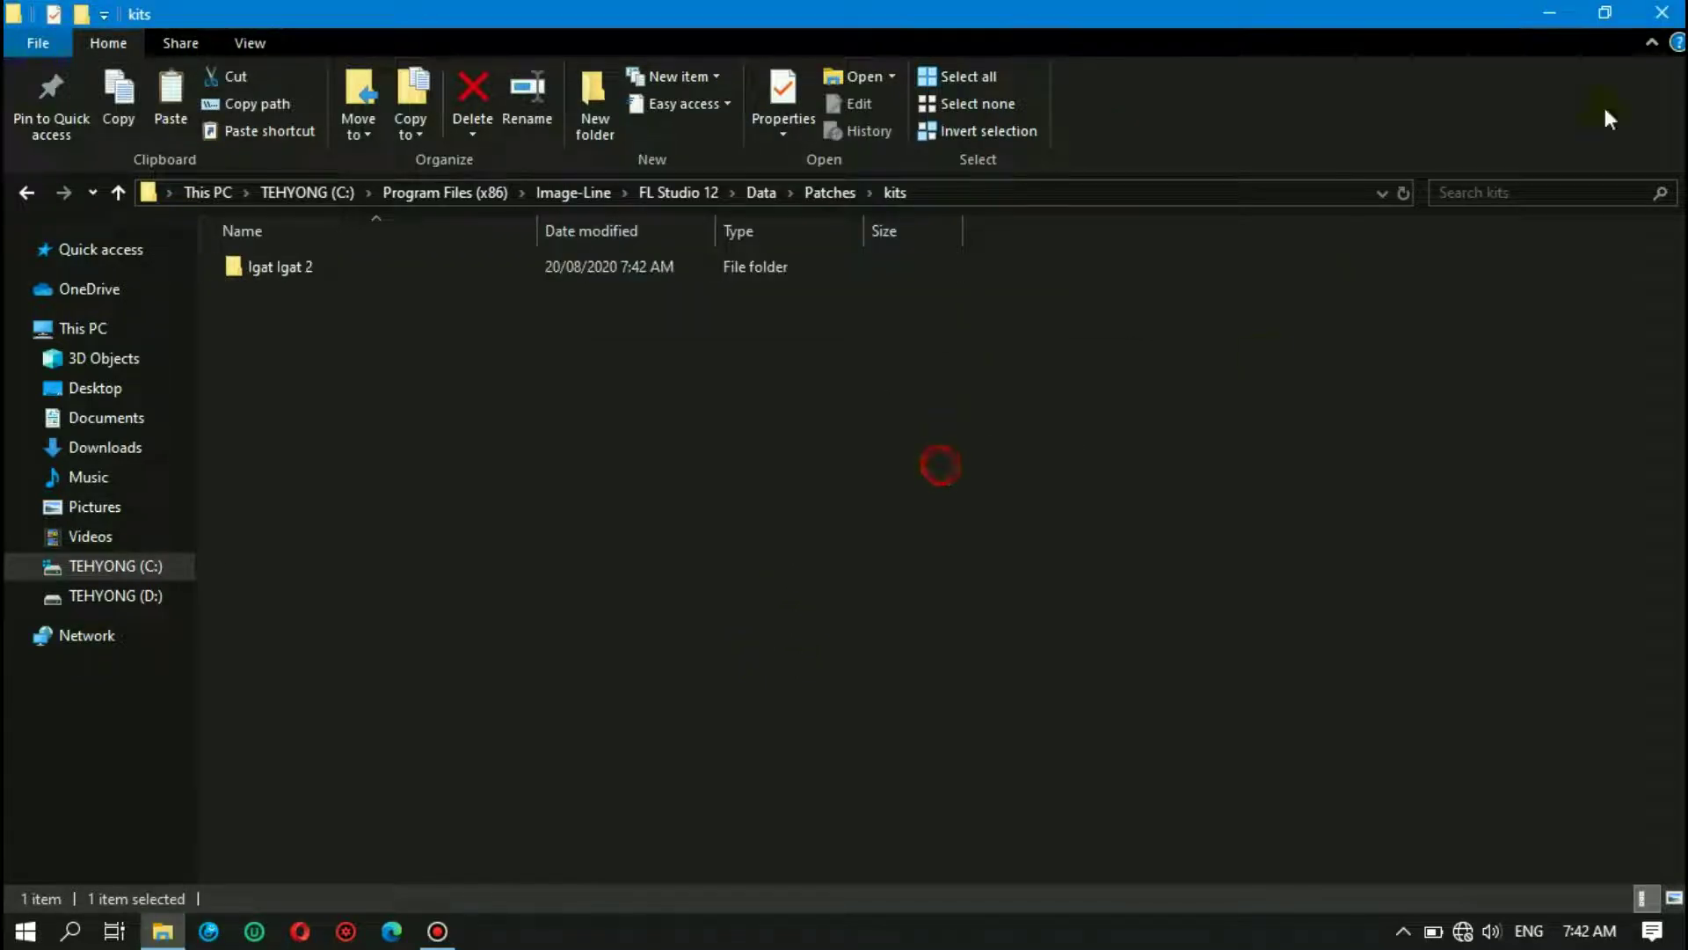
Step: Minimize the file window and launch FL Studio 12 from the desktop
click(1563, 18)
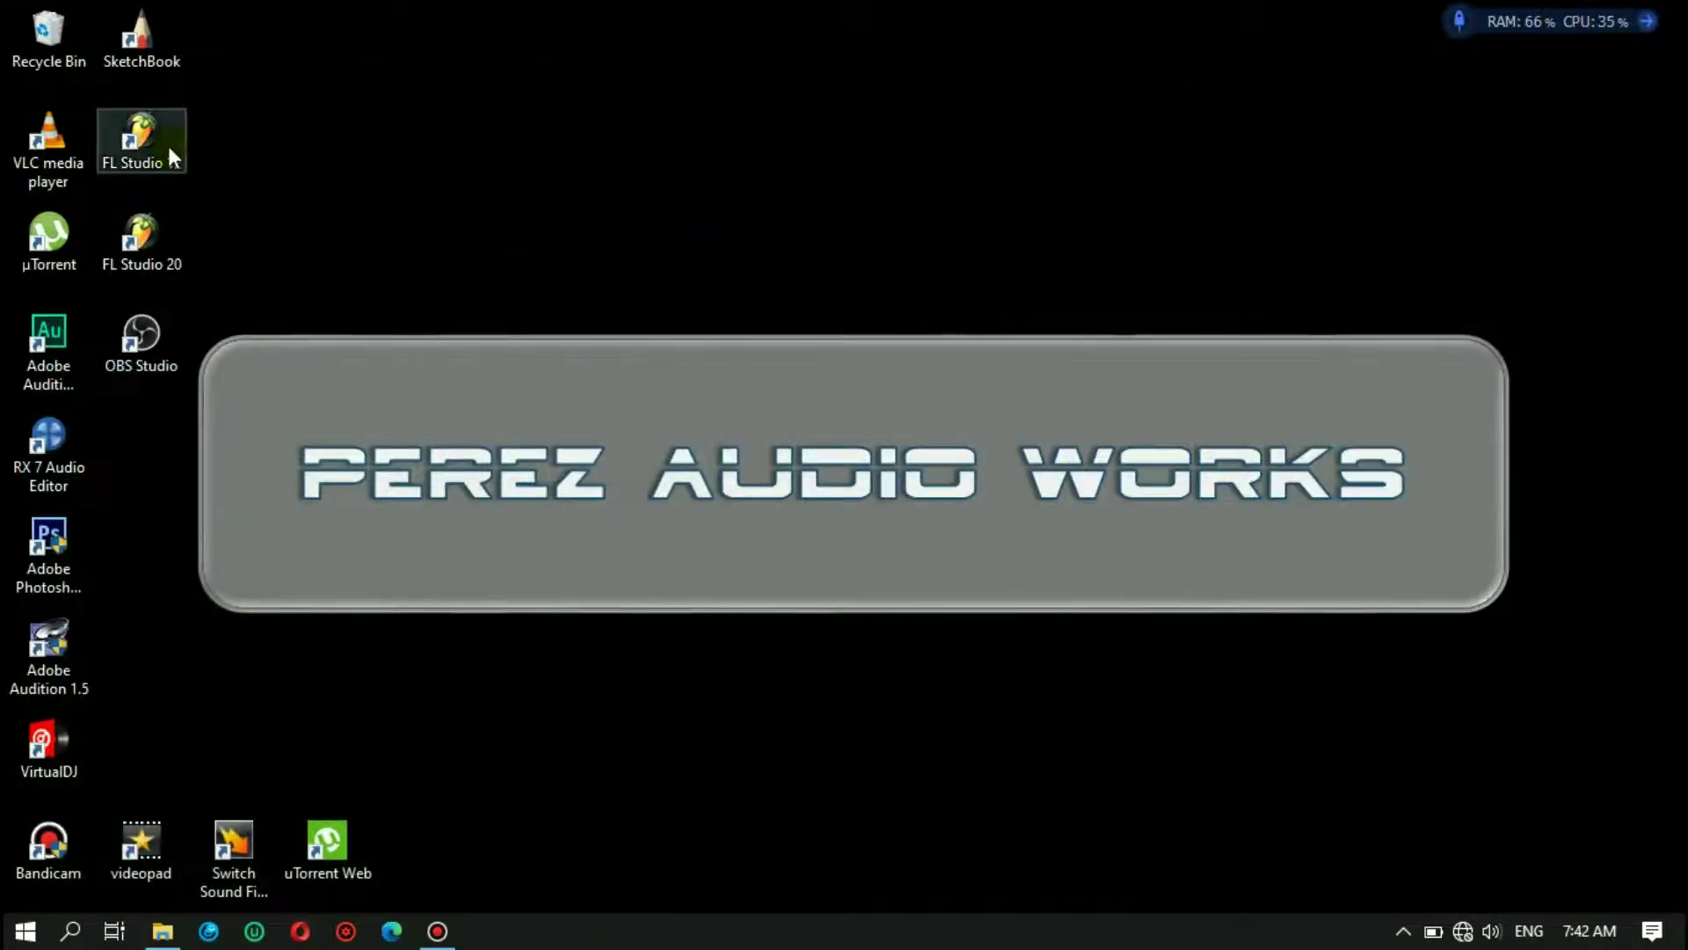
click(161, 144)
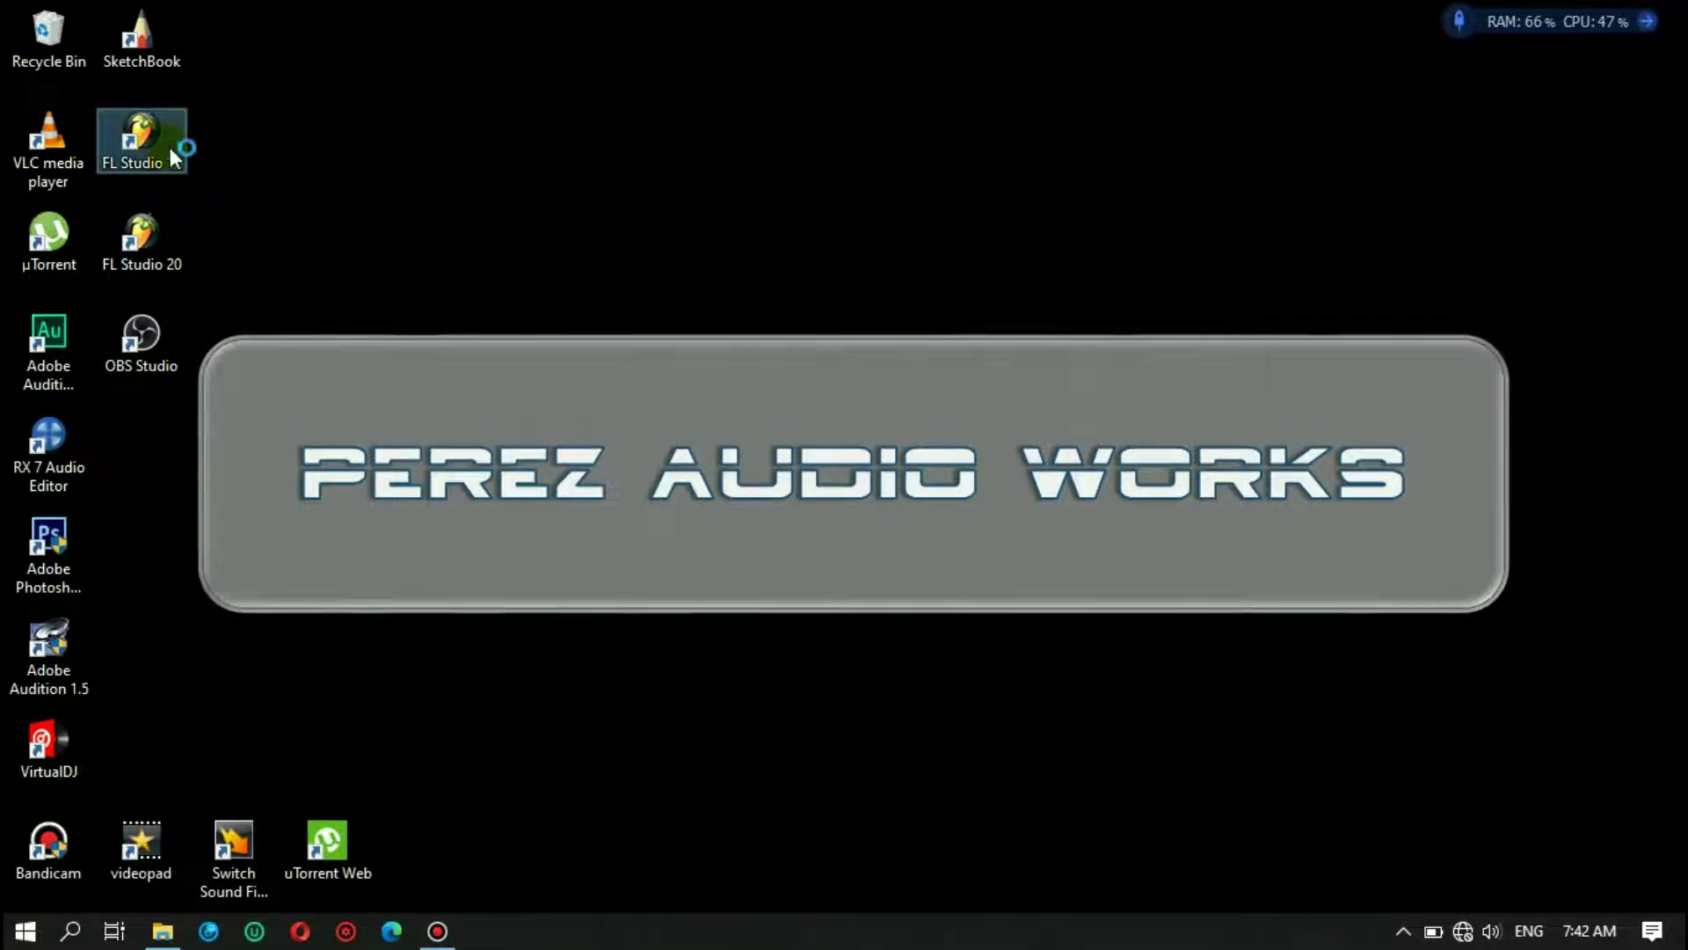
right_click(510, 268)
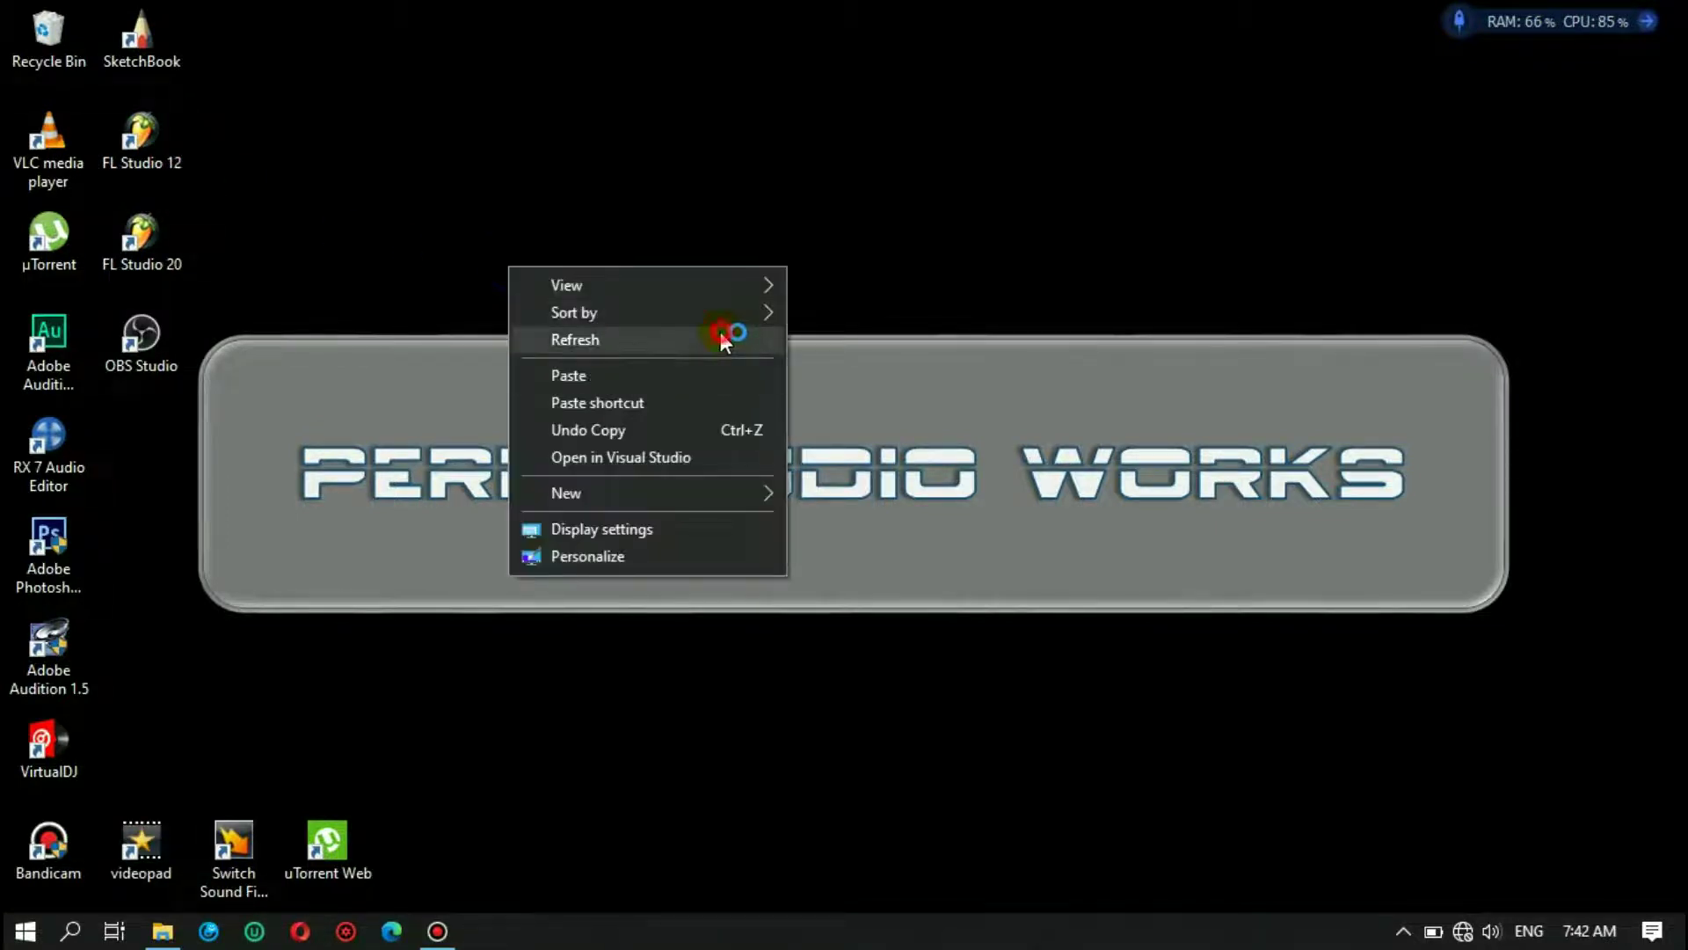
click(720, 336)
right_click(720, 332)
click(821, 408)
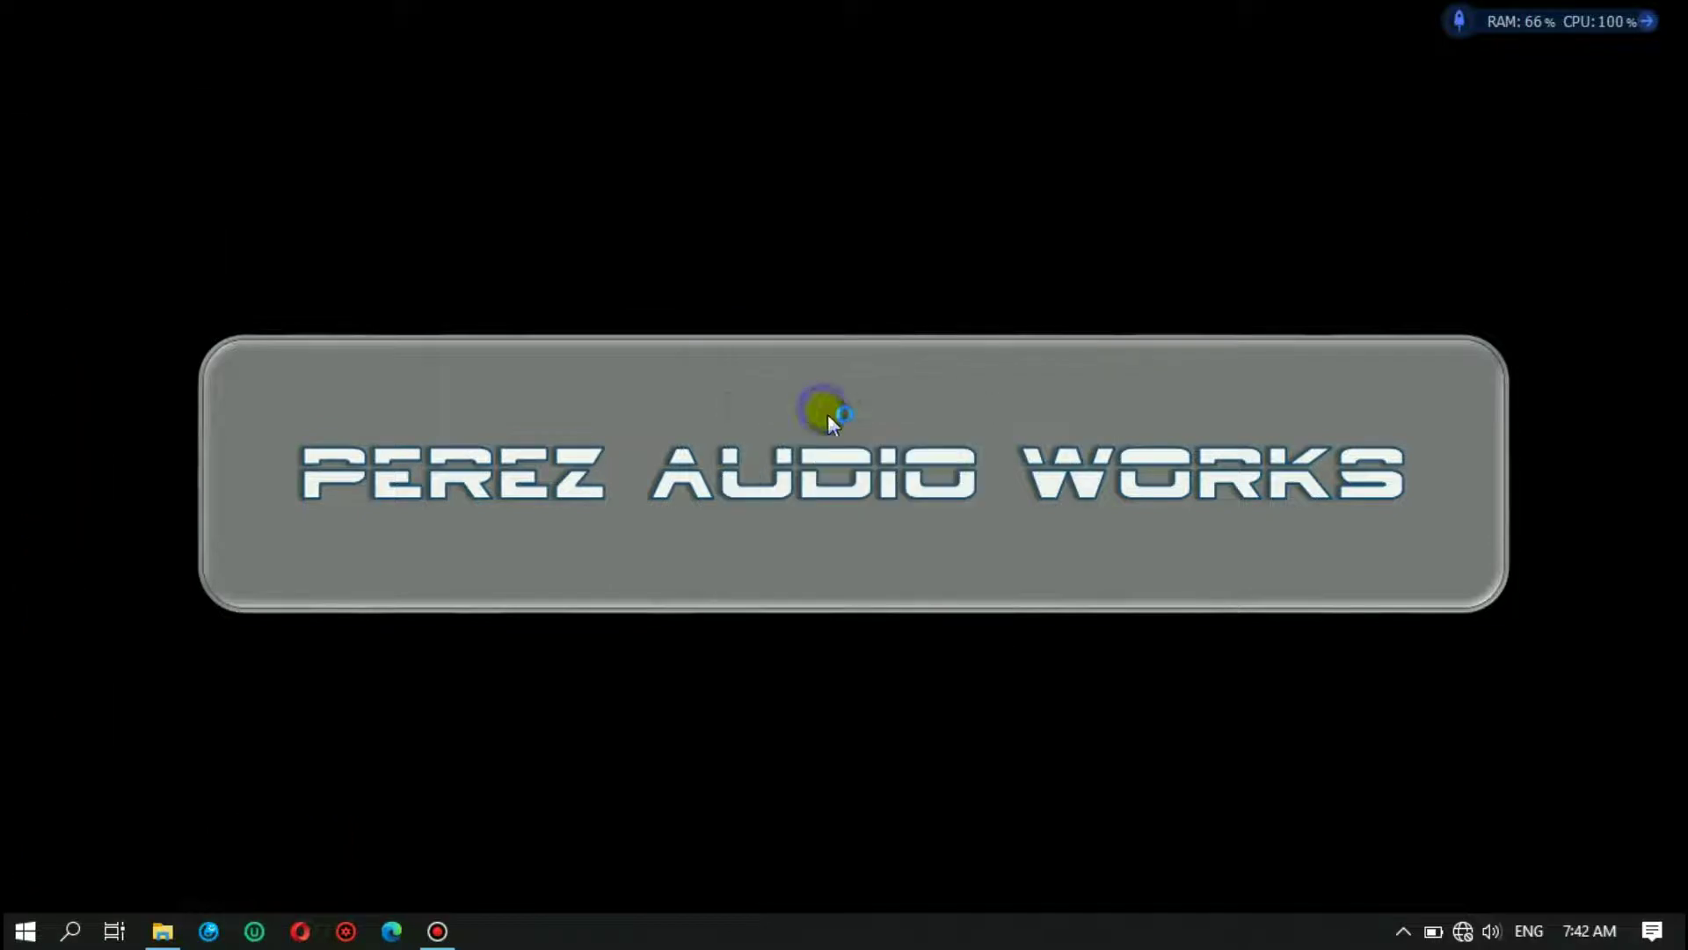
right_click(824, 409)
click(946, 482)
right_click(947, 483)
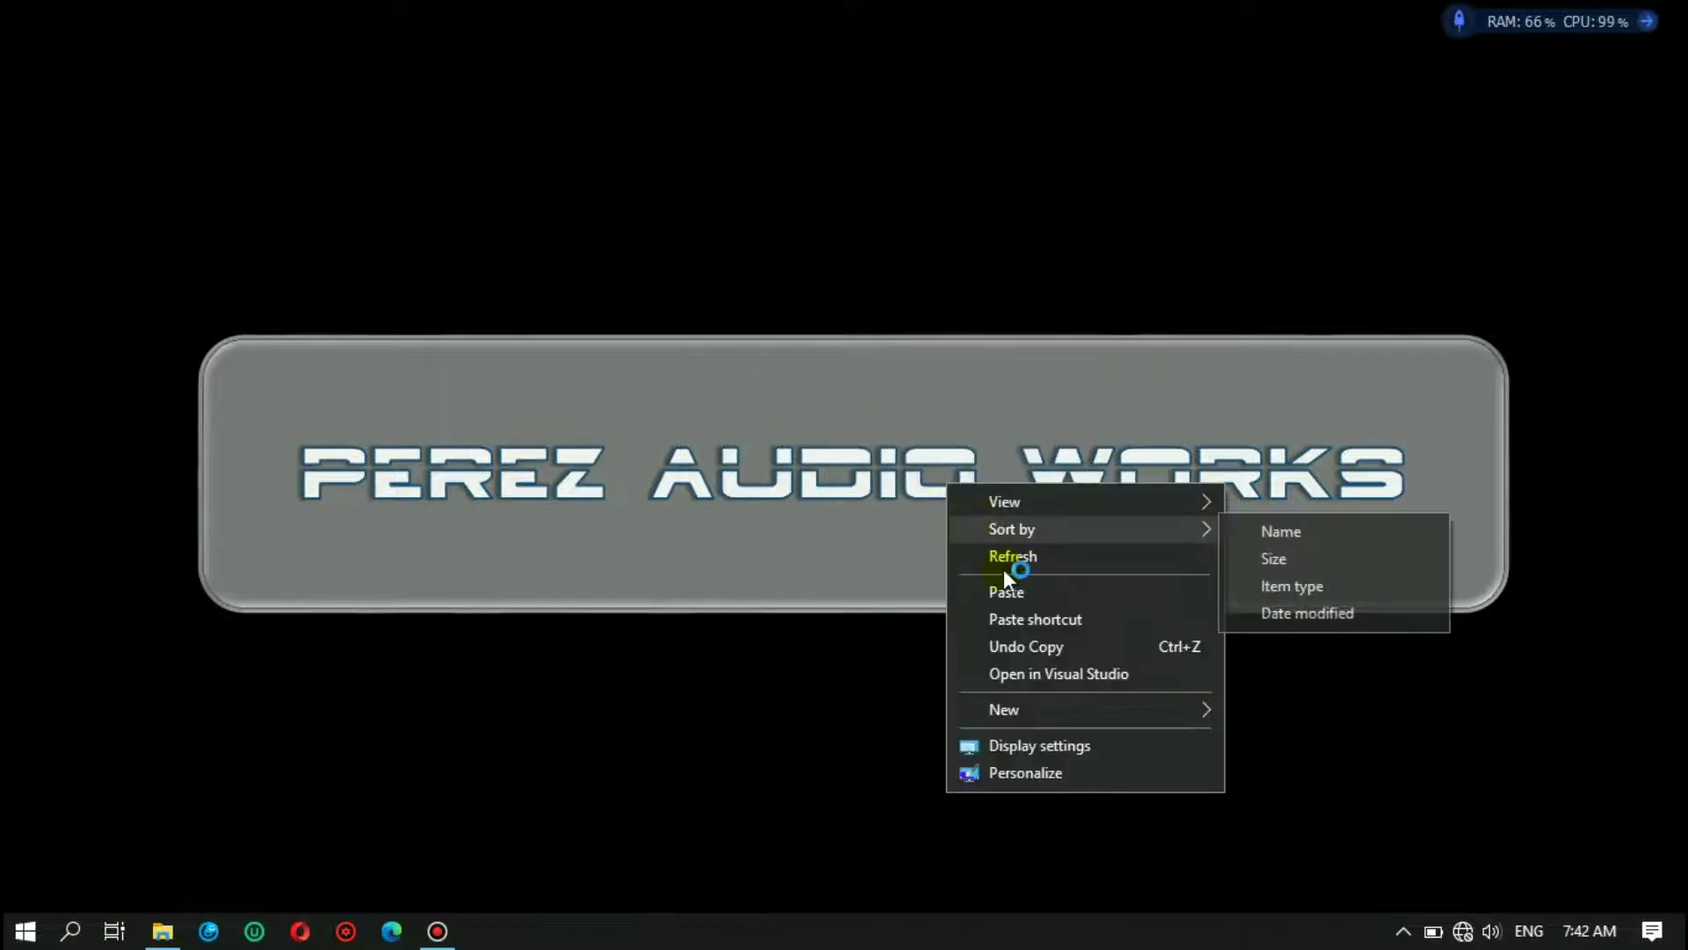
click(1009, 550)
right_click(1007, 552)
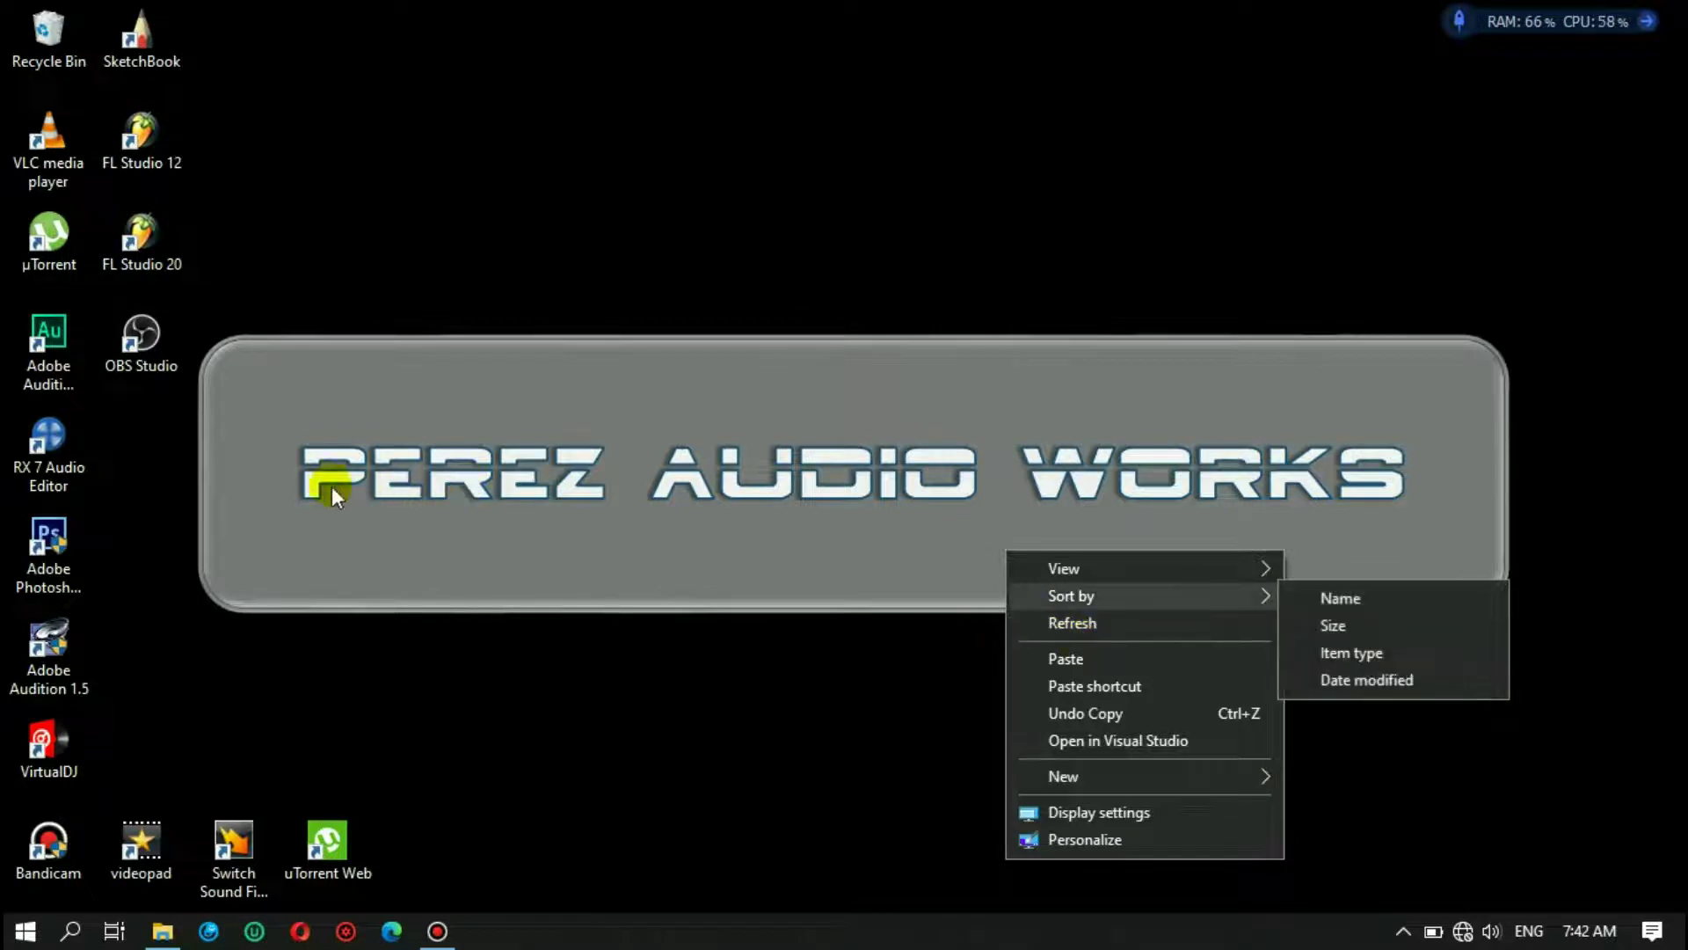
click(1581, 439)
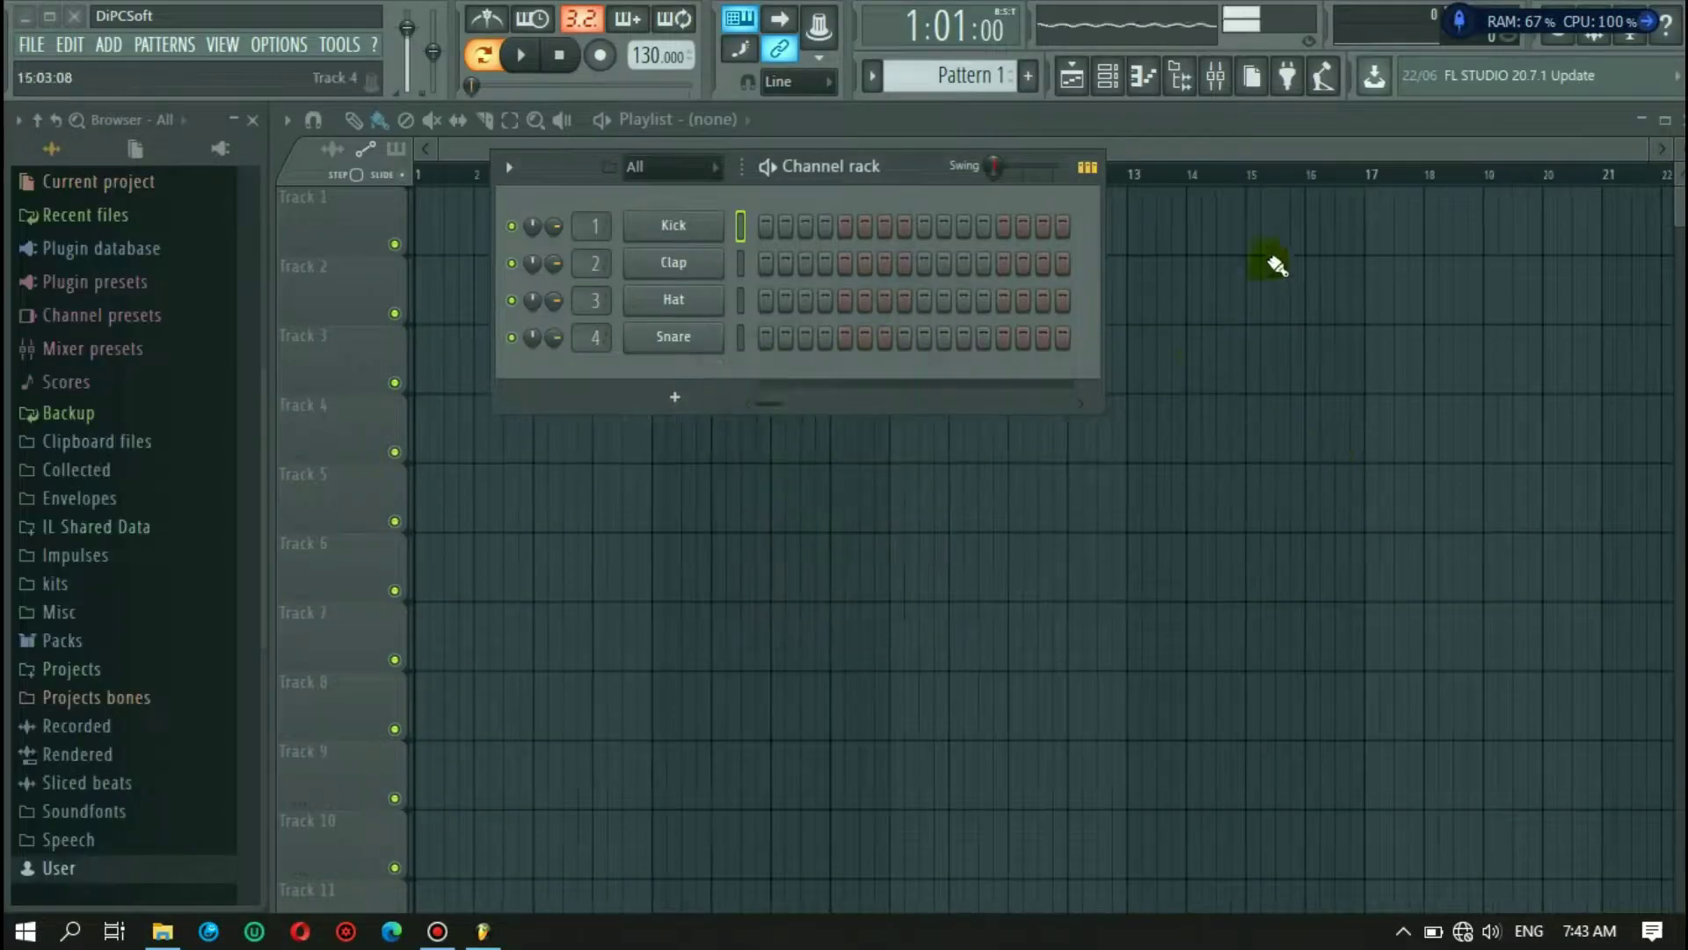
Step: Hide the Channel rack and move the playhead back to the start of the playlist
click(1154, 176)
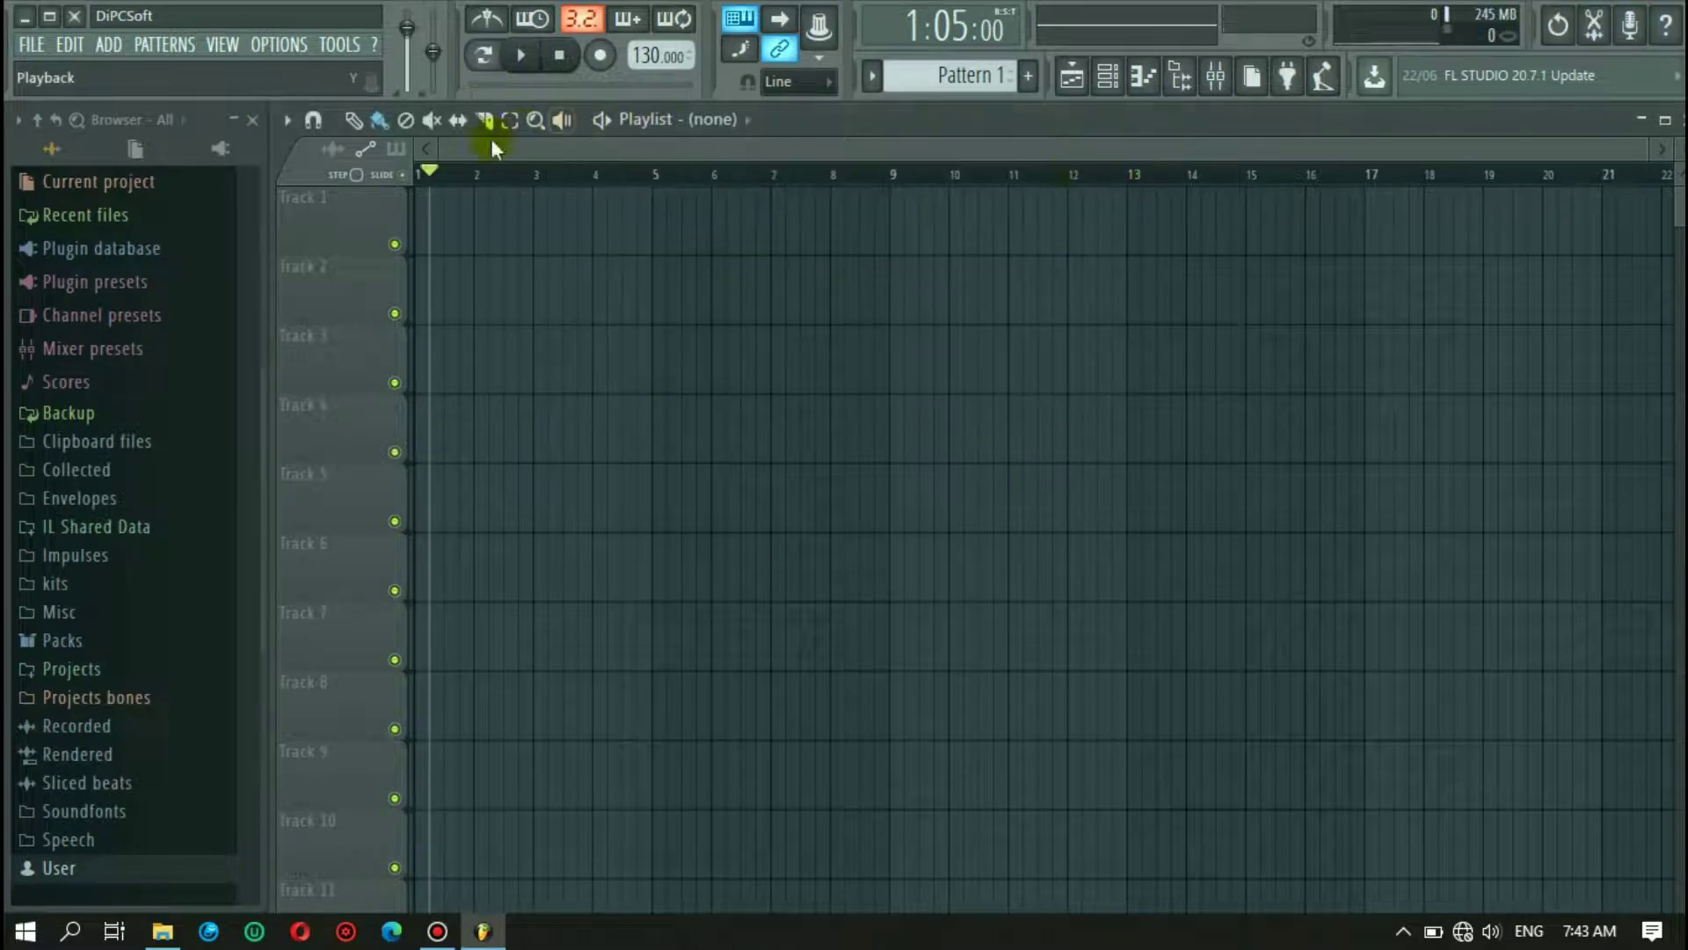
drag(425, 176, 402, 170)
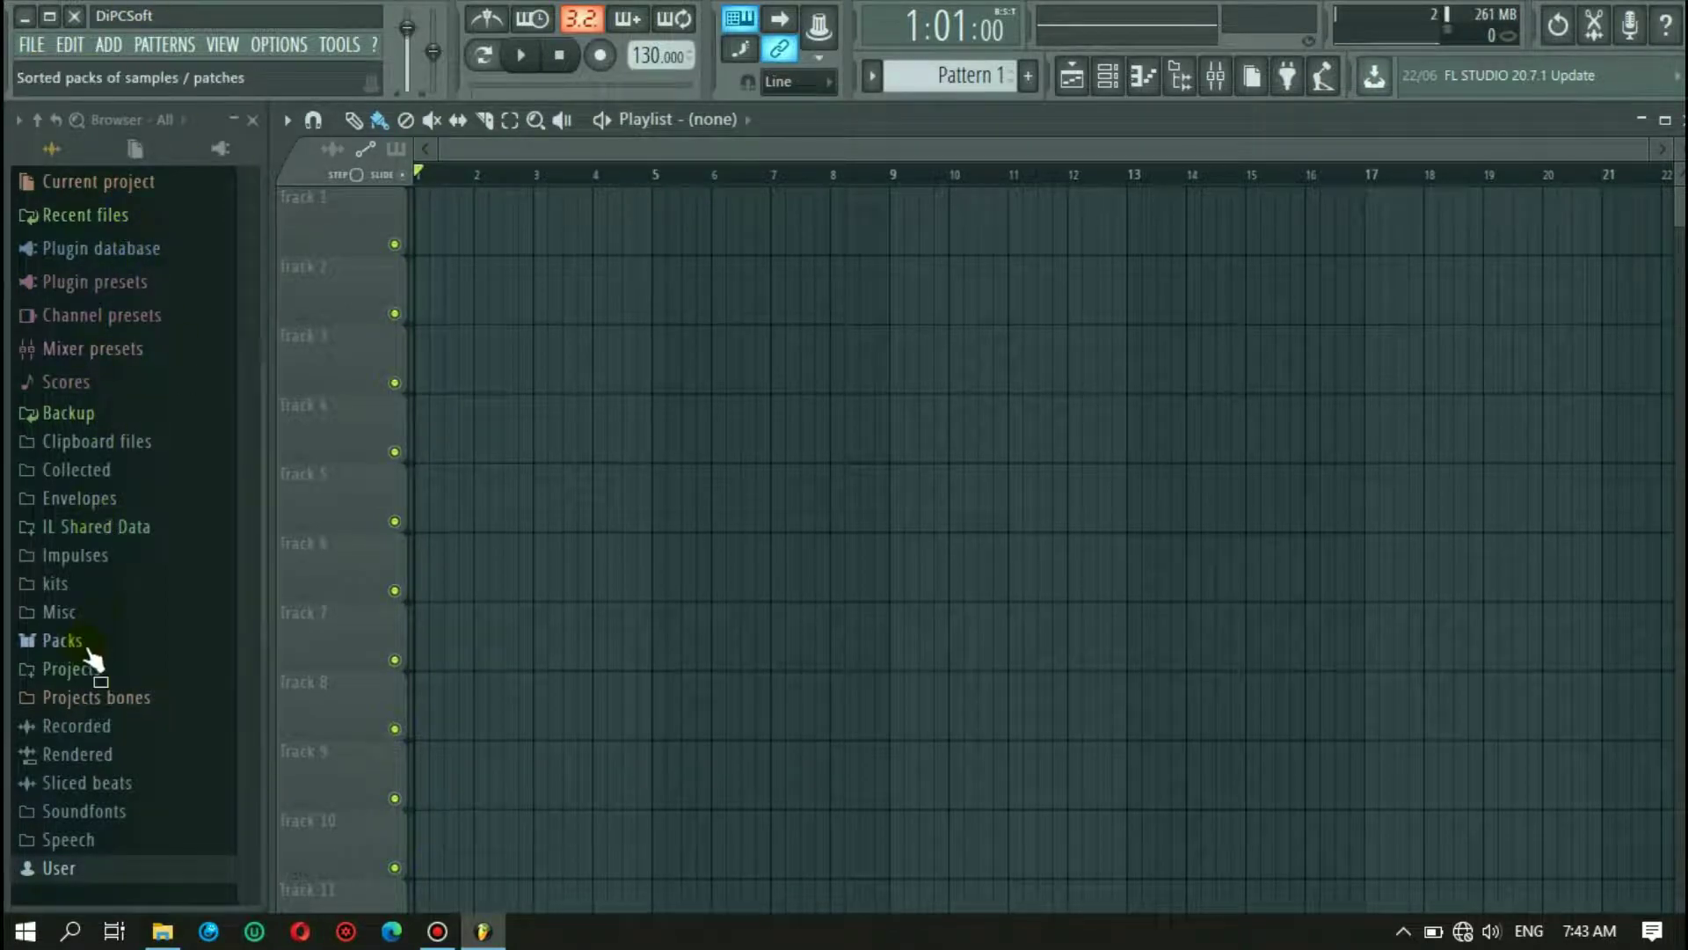
Step: Look through the sample folders inside User in the browser, and collapse the User folder again
click(85, 871)
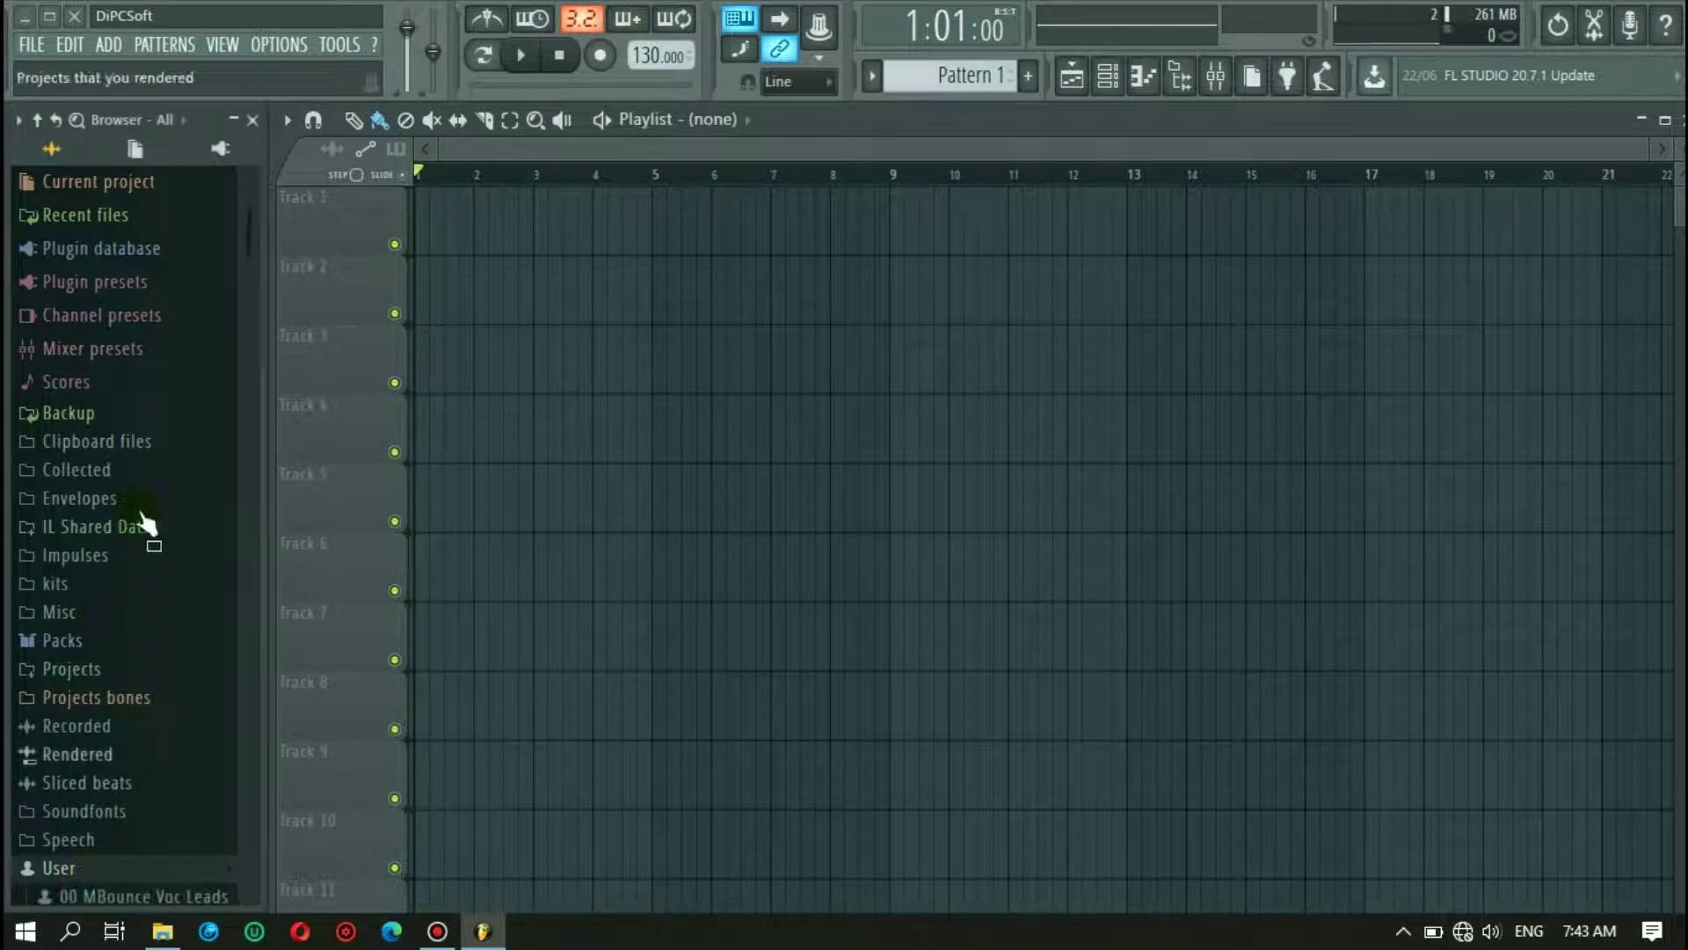
scroll(146, 468, down, 2)
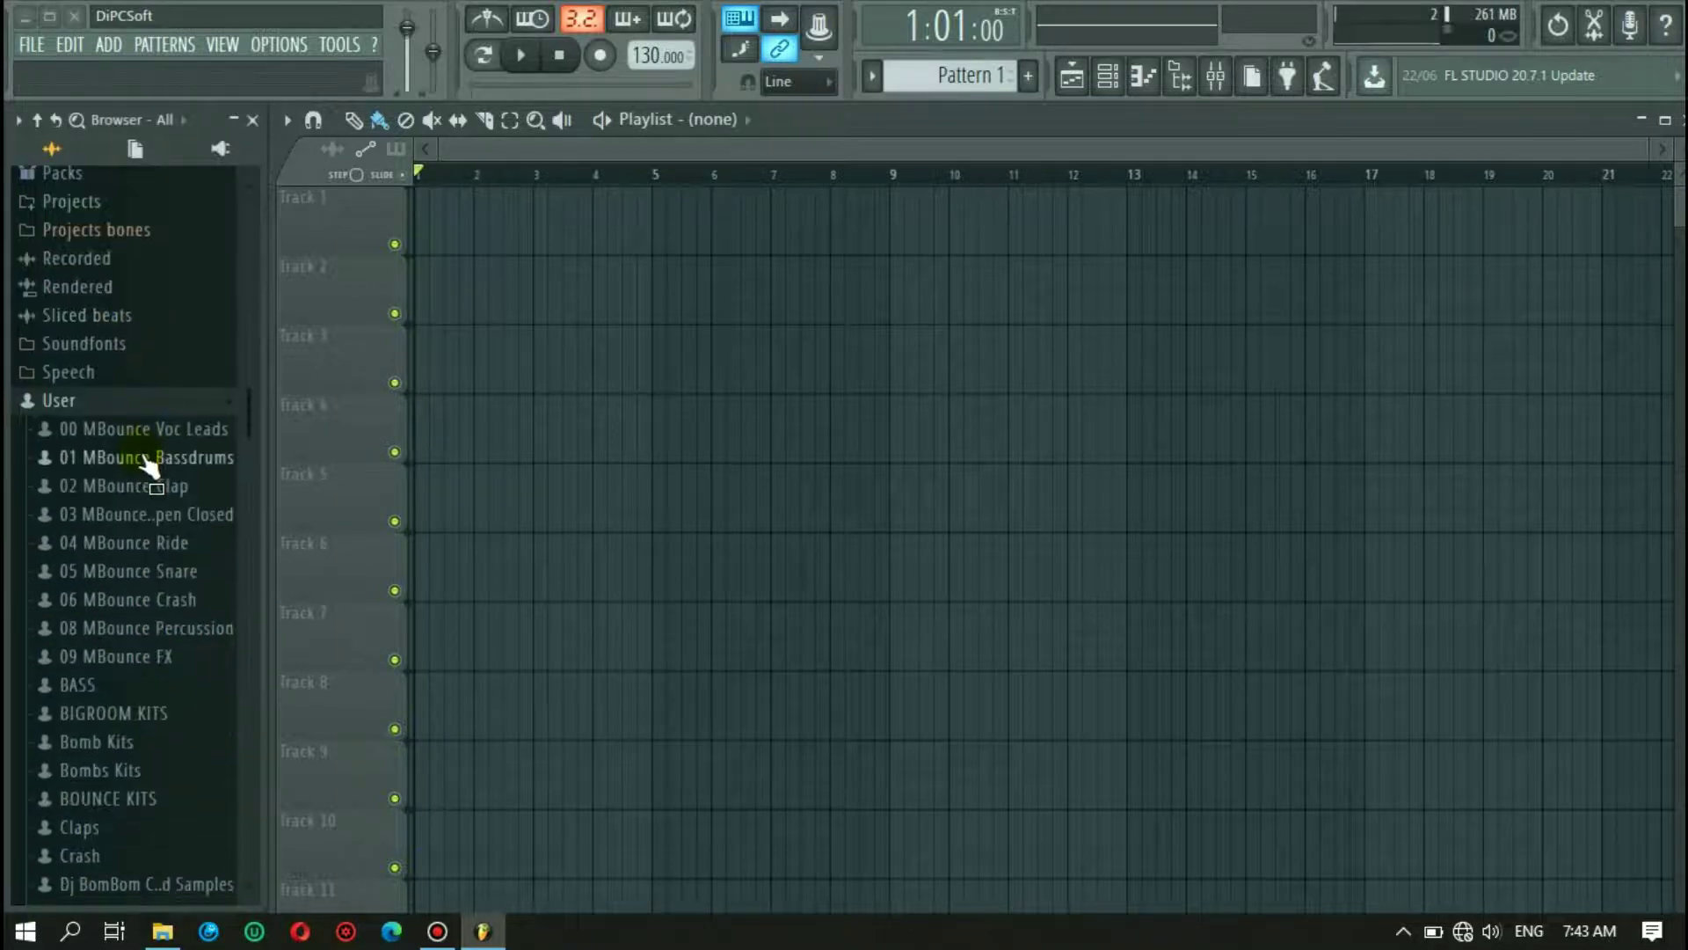
scroll(132, 425, down, 10)
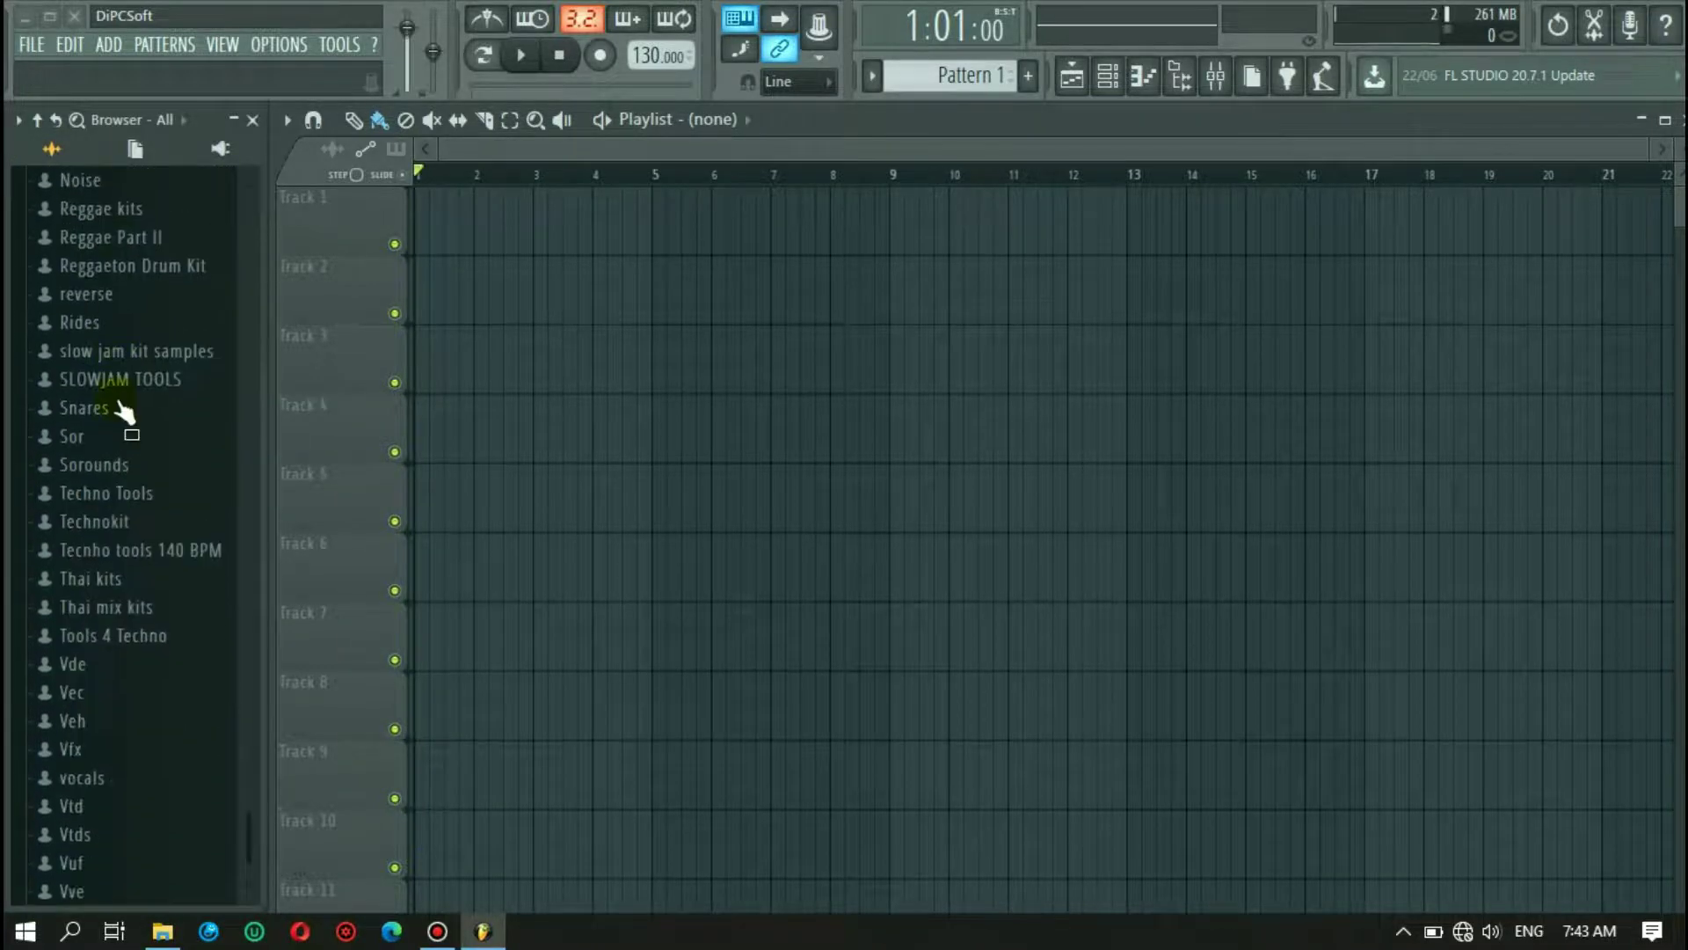
scroll(123, 413, up, 15)
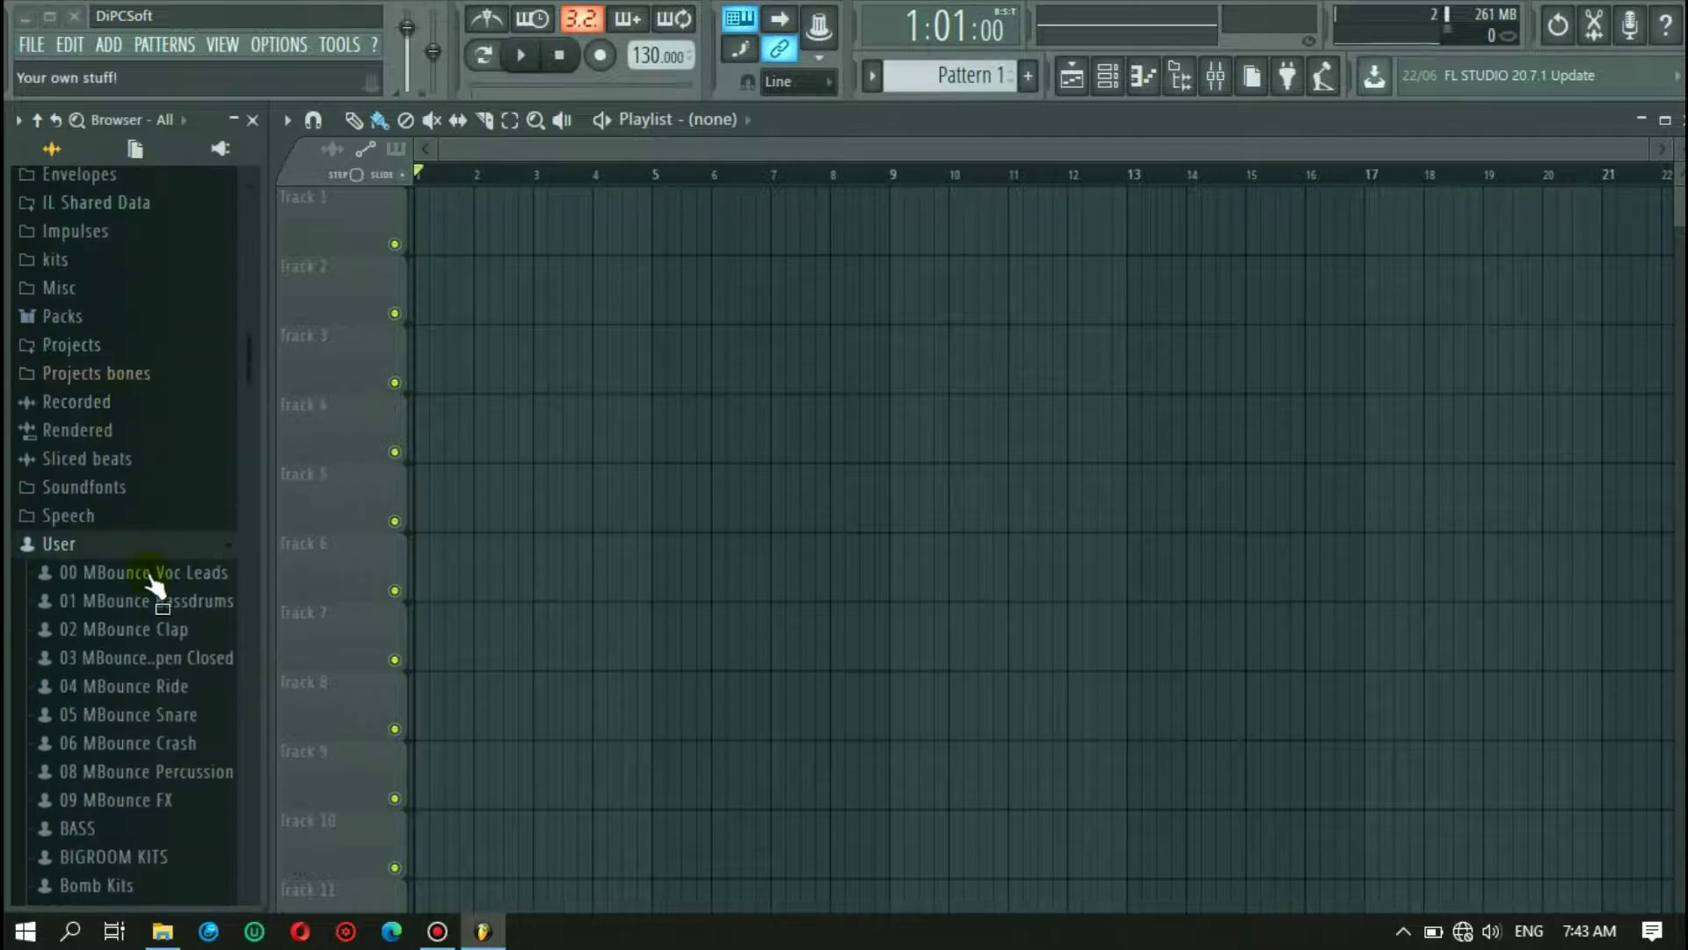
click(156, 541)
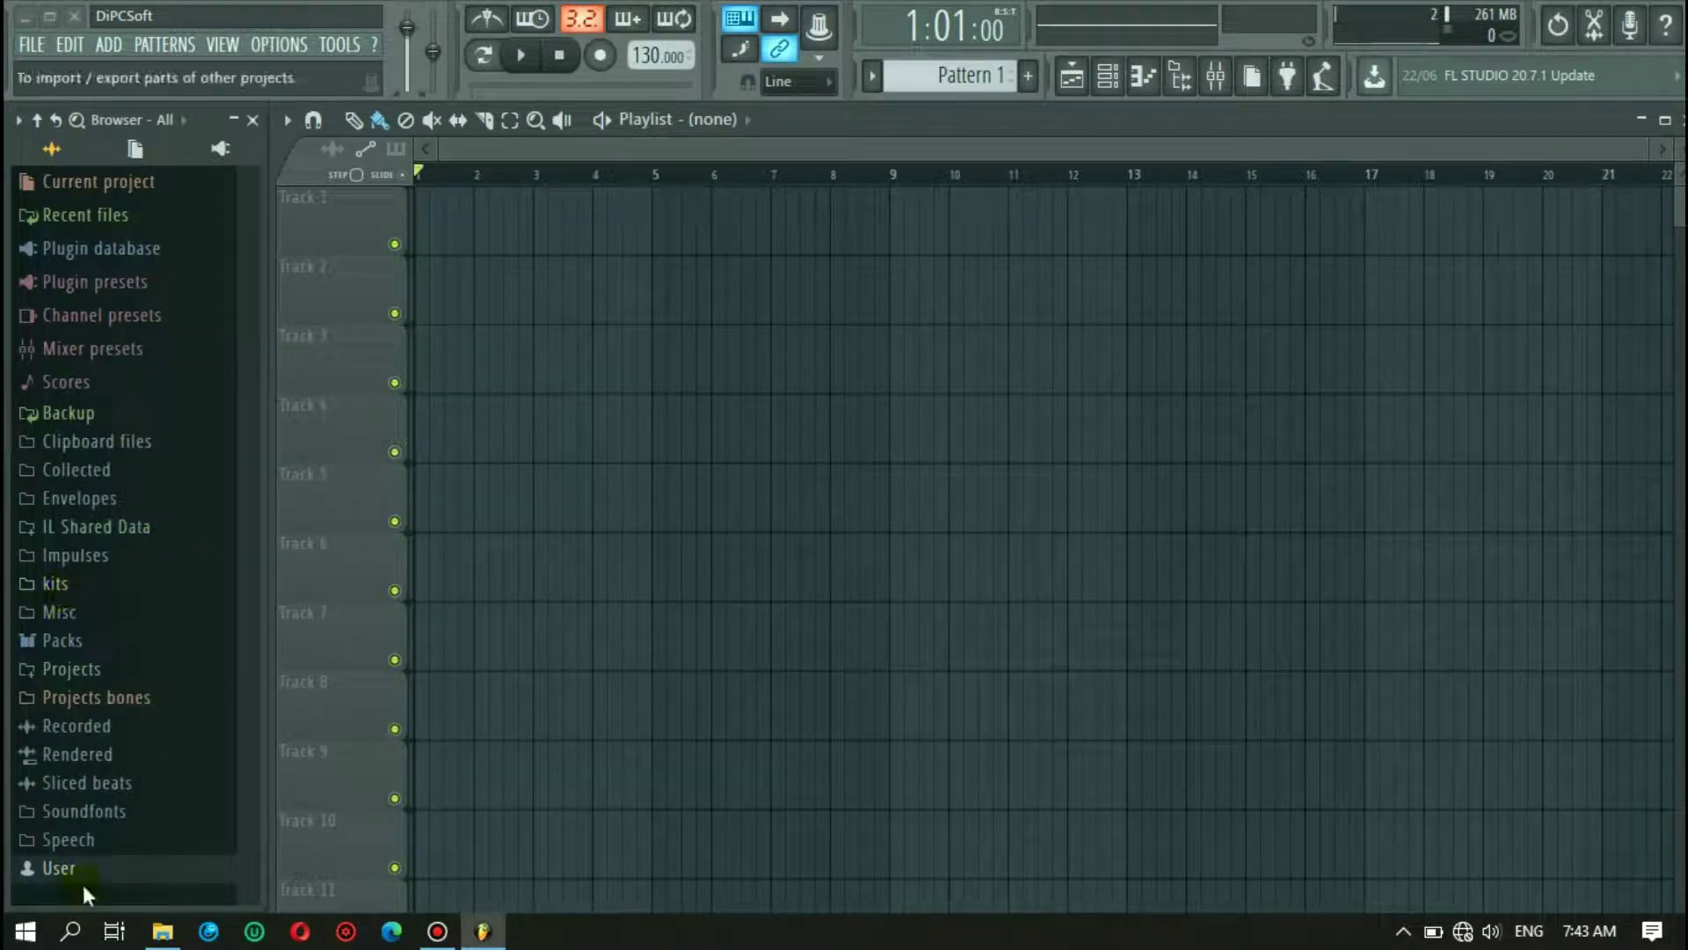
Step: Expand the kits folder and its "Igat Igat 2" subfolder in the browser, and look through the samples in it
click(57, 587)
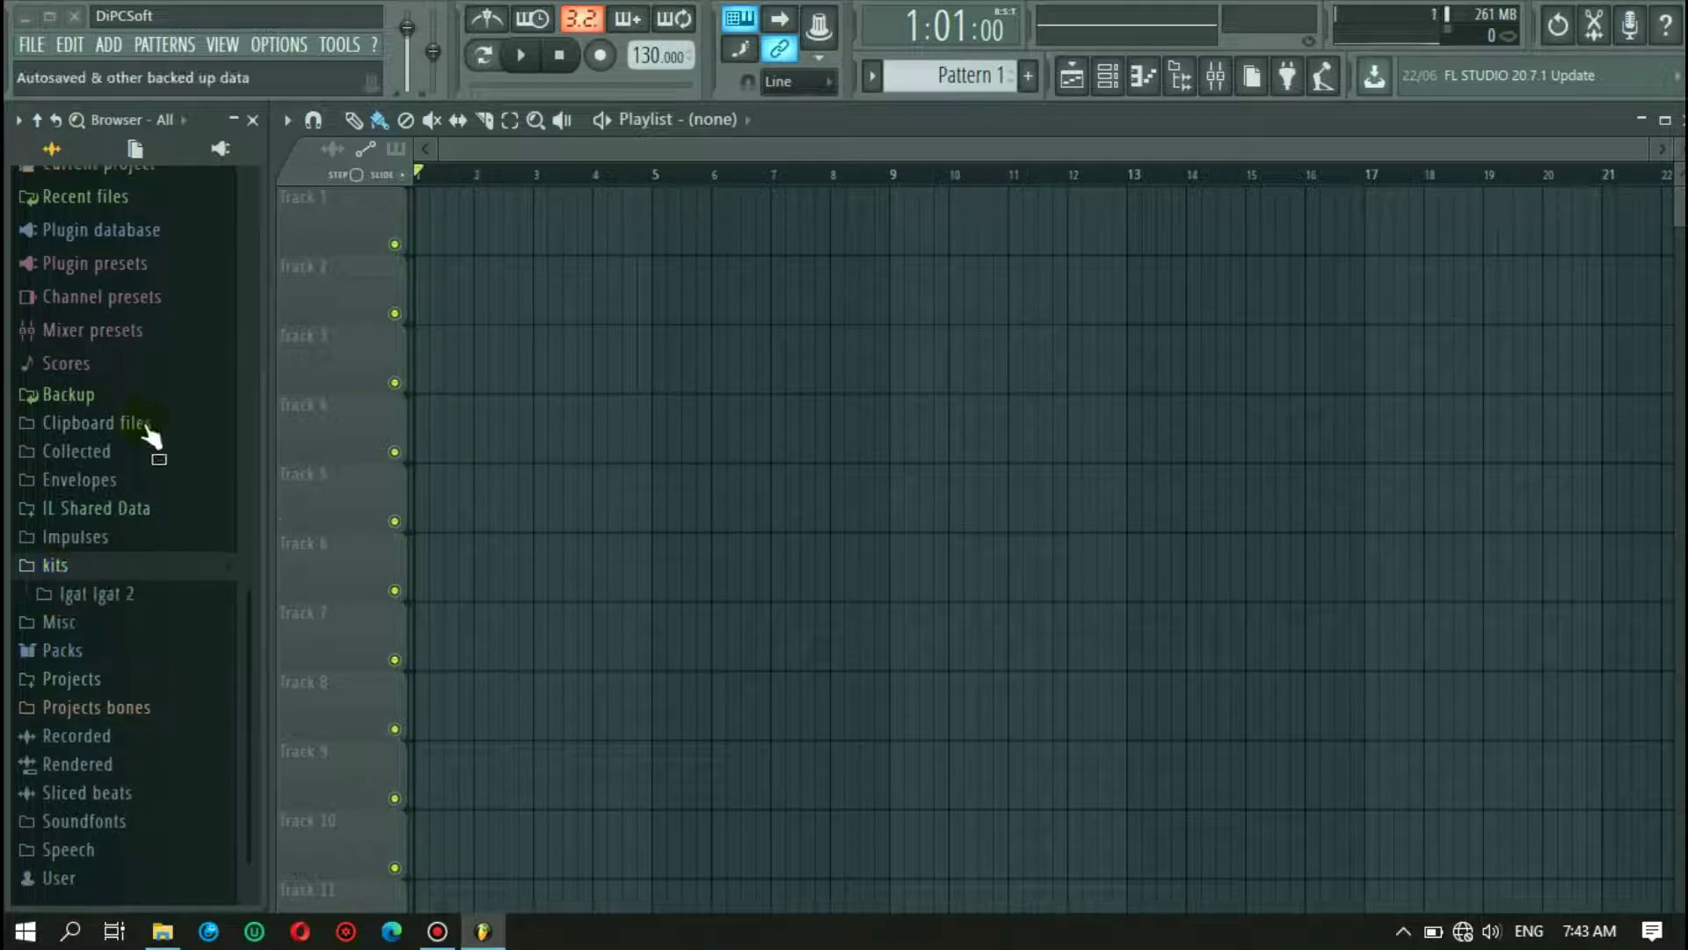
click(81, 607)
scroll(83, 352, down, 8)
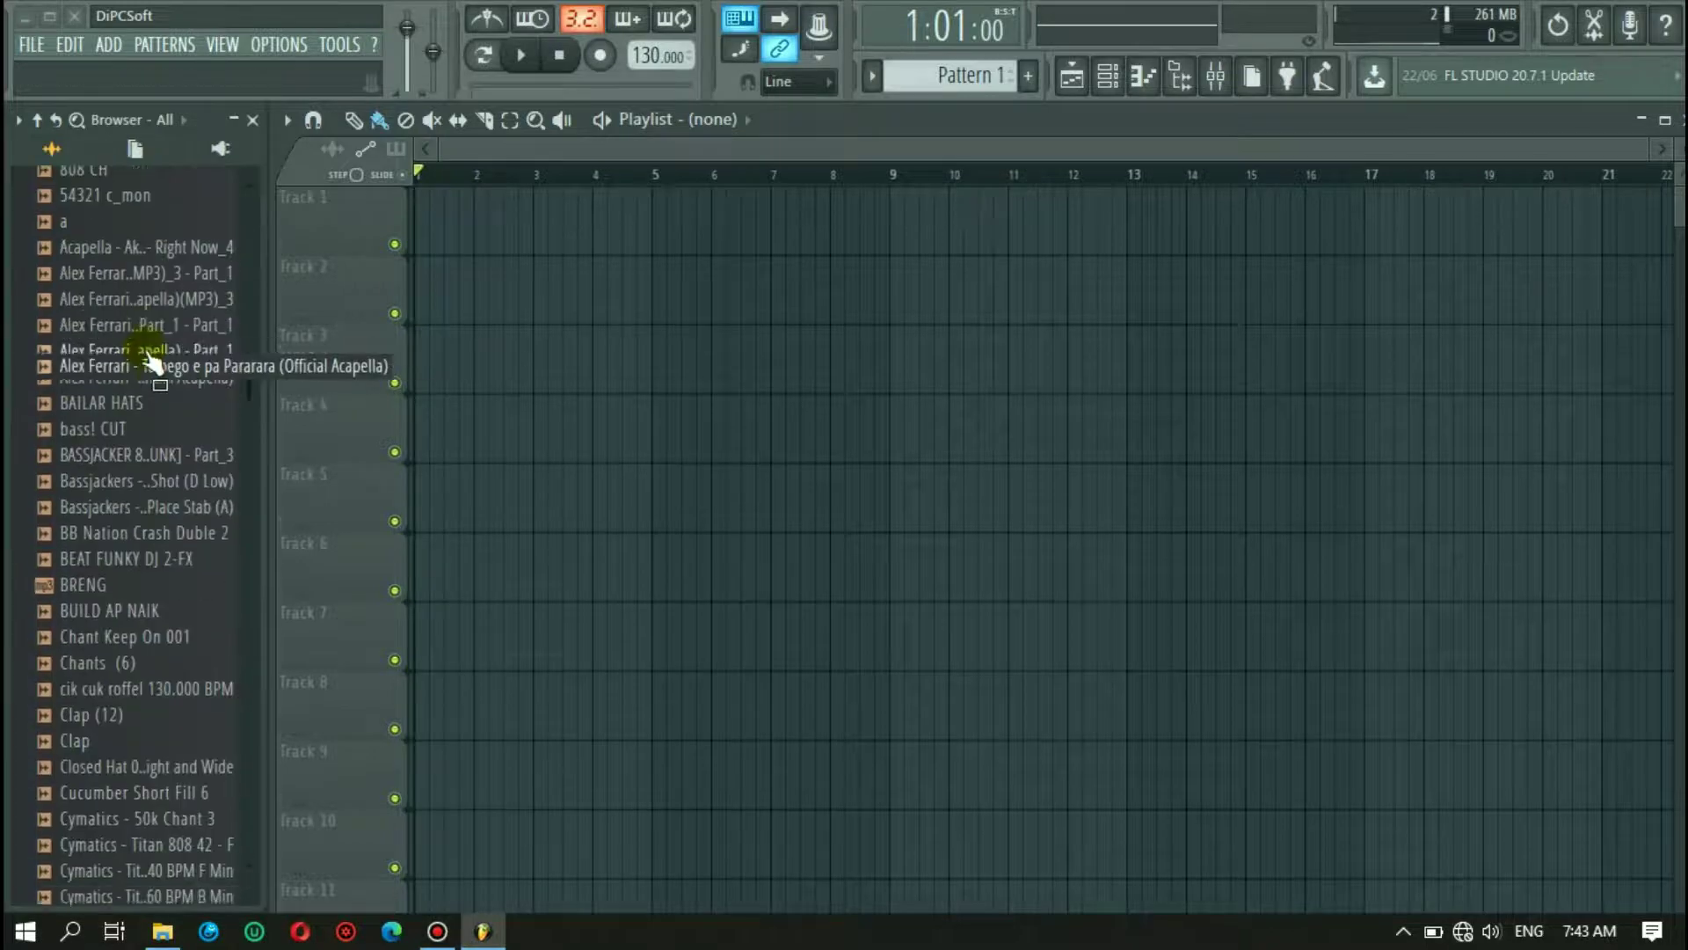
scroll(158, 351, up, 5)
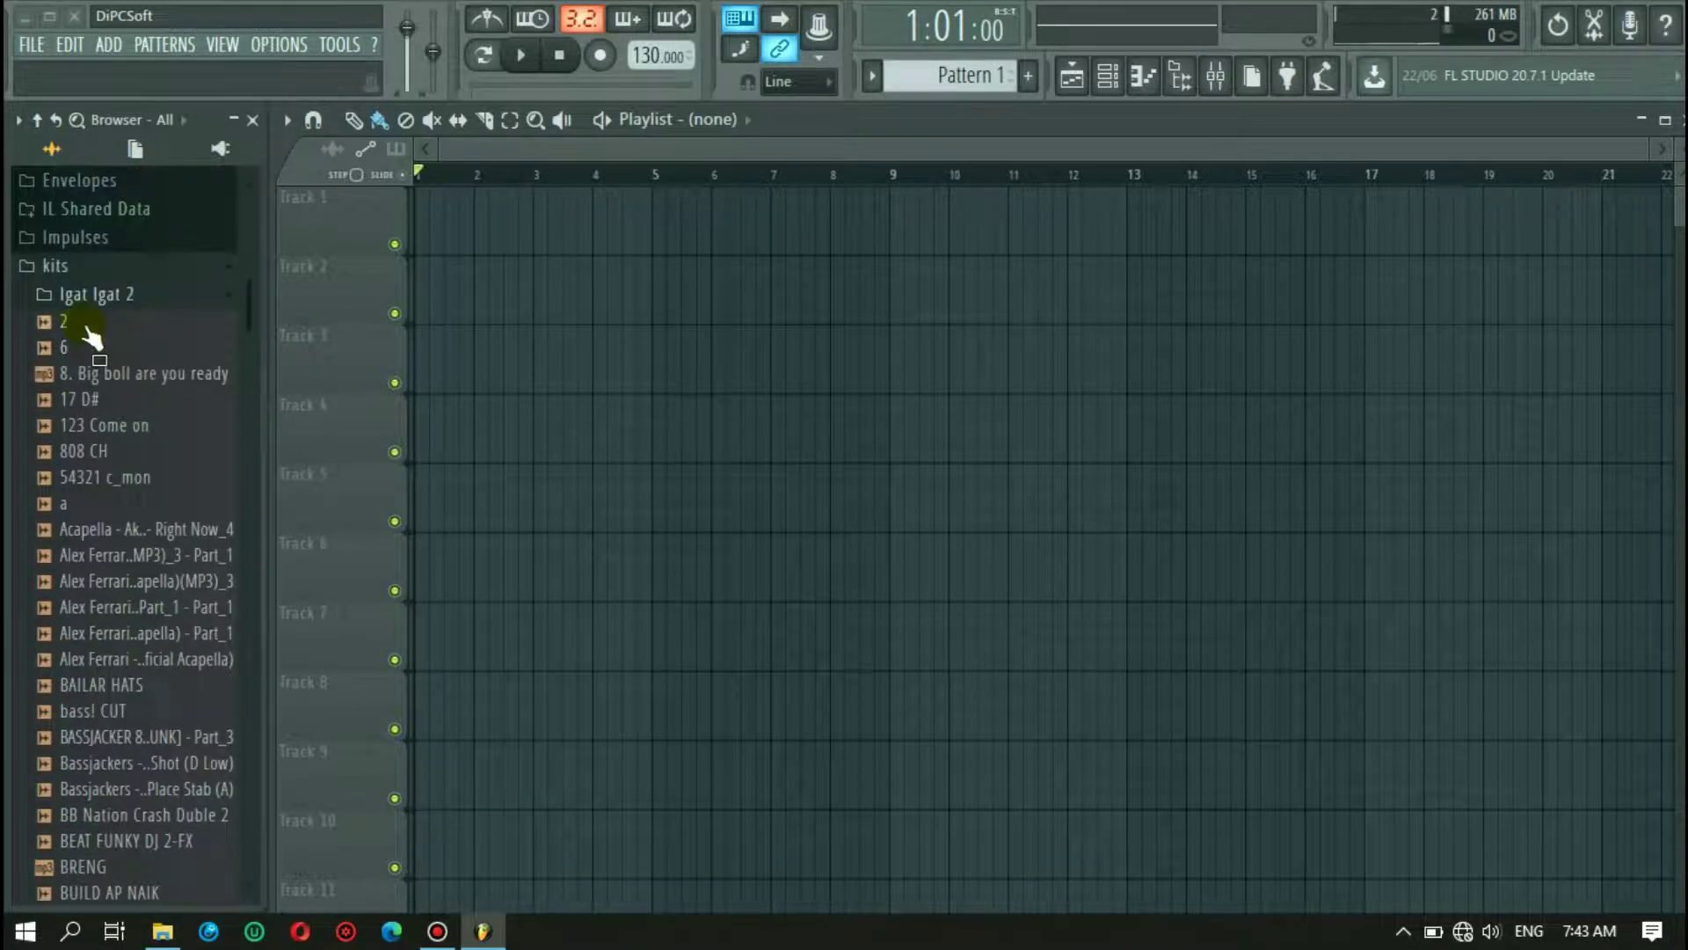
Step: Preview samples of the "Igat Igat 2" kit, from "8. Big boll are you ready" through "54321 c_mon"
drag(77, 349, 86, 361)
click(86, 373)
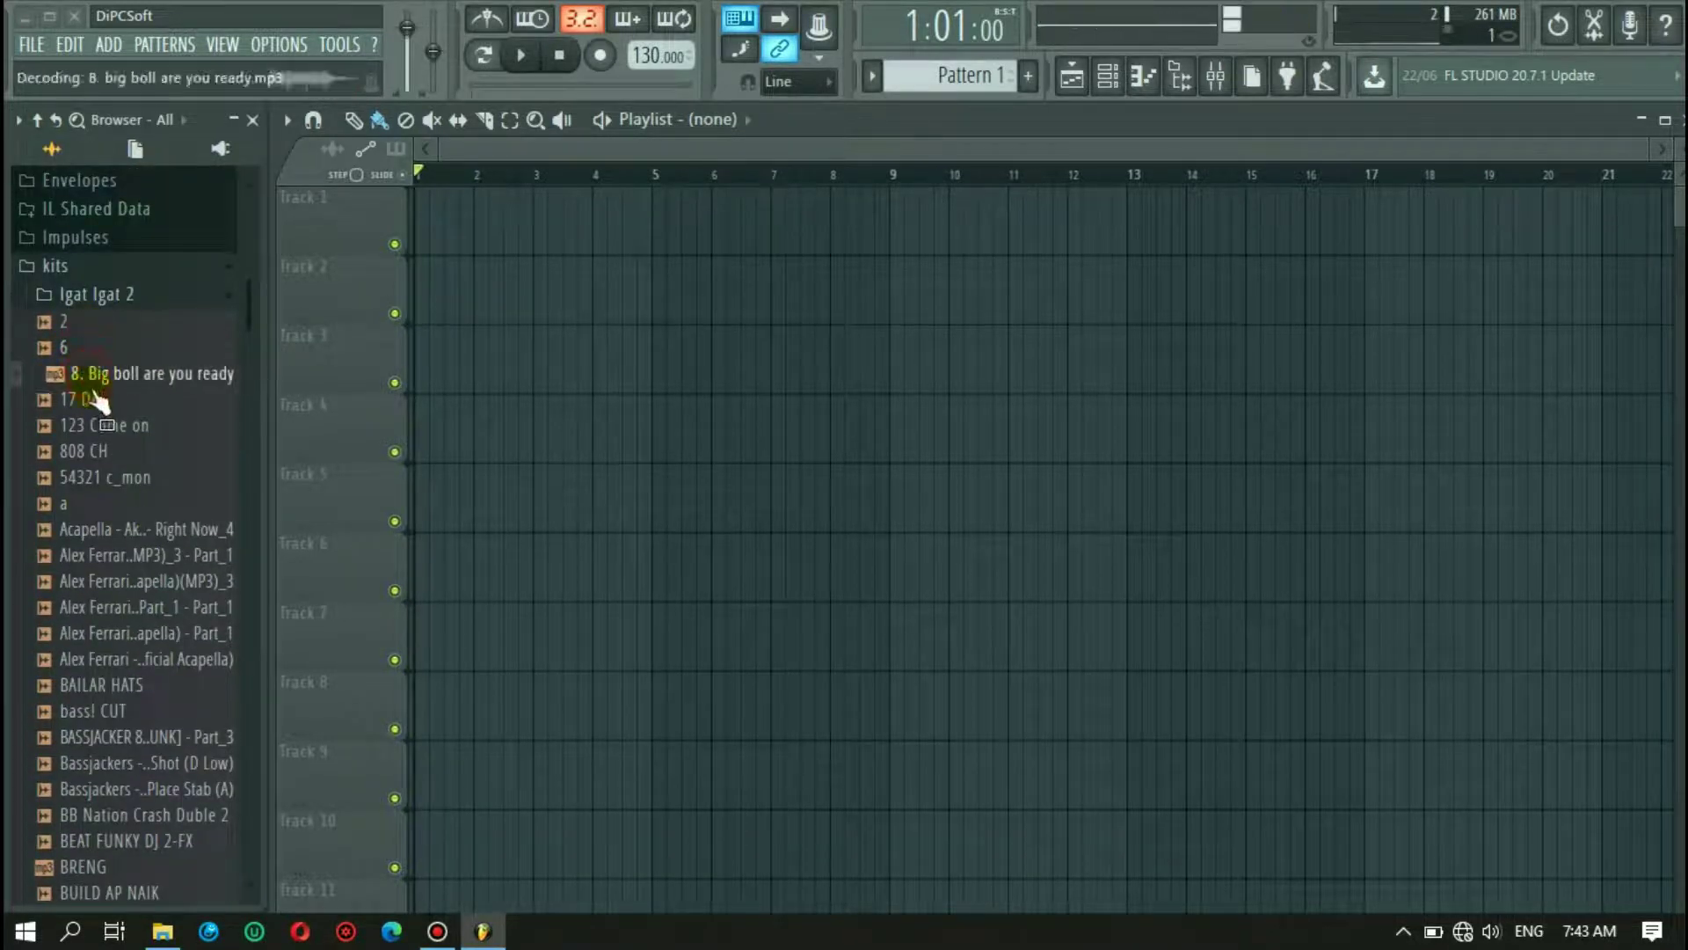
click(95, 402)
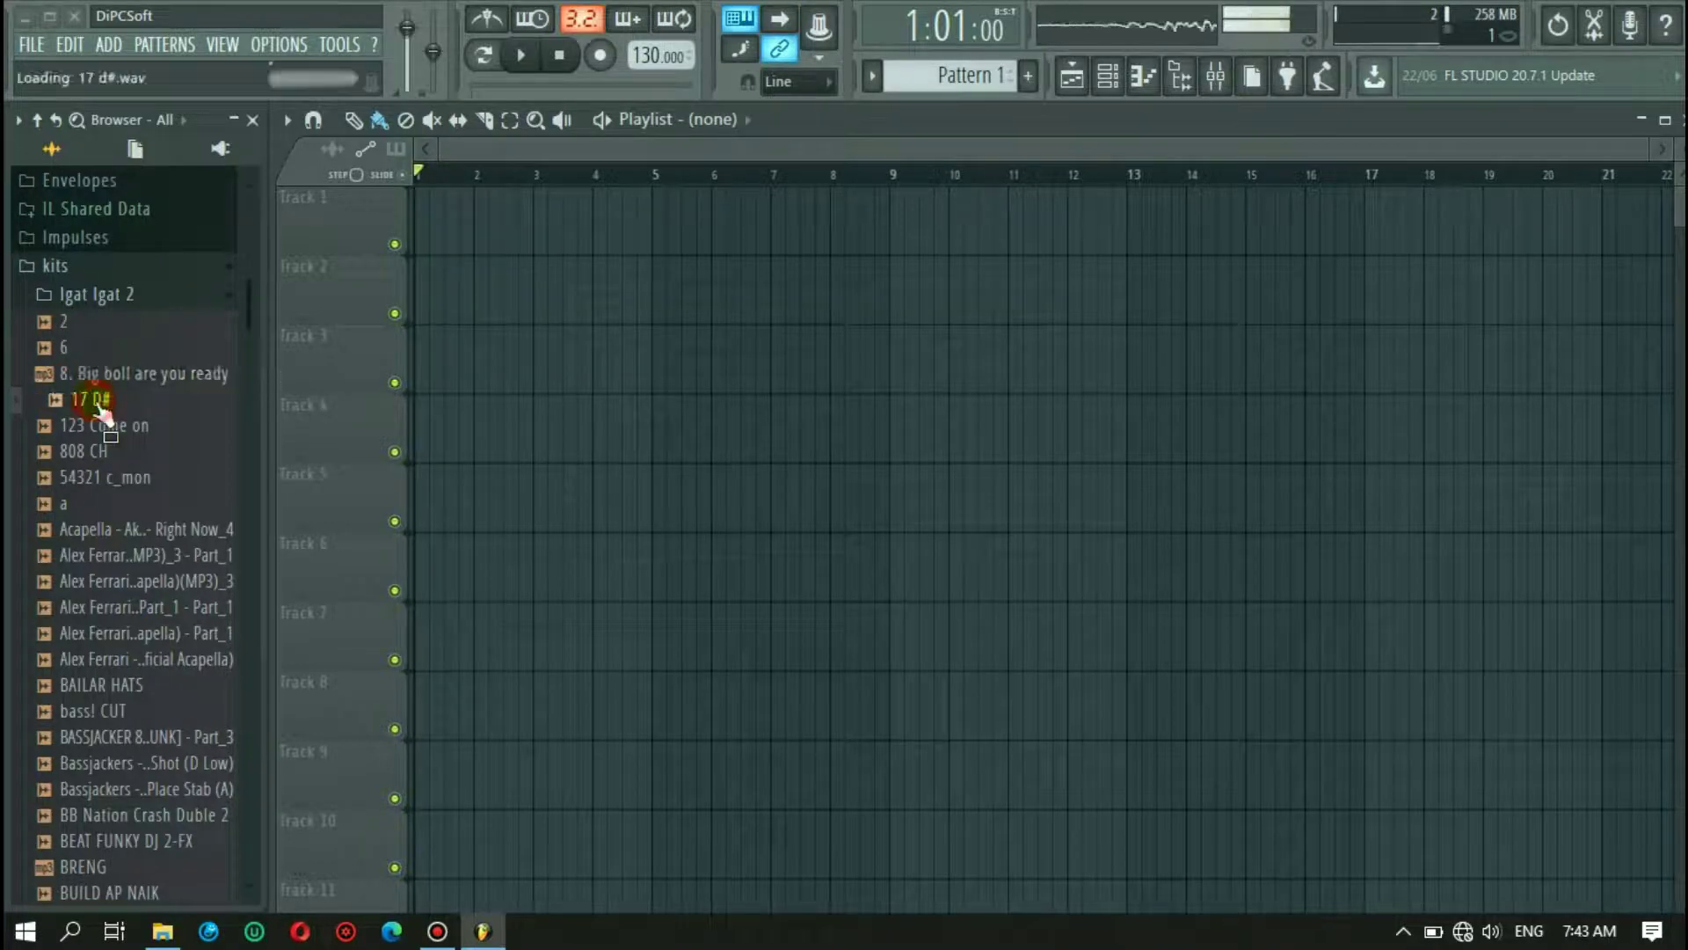
key(Down)
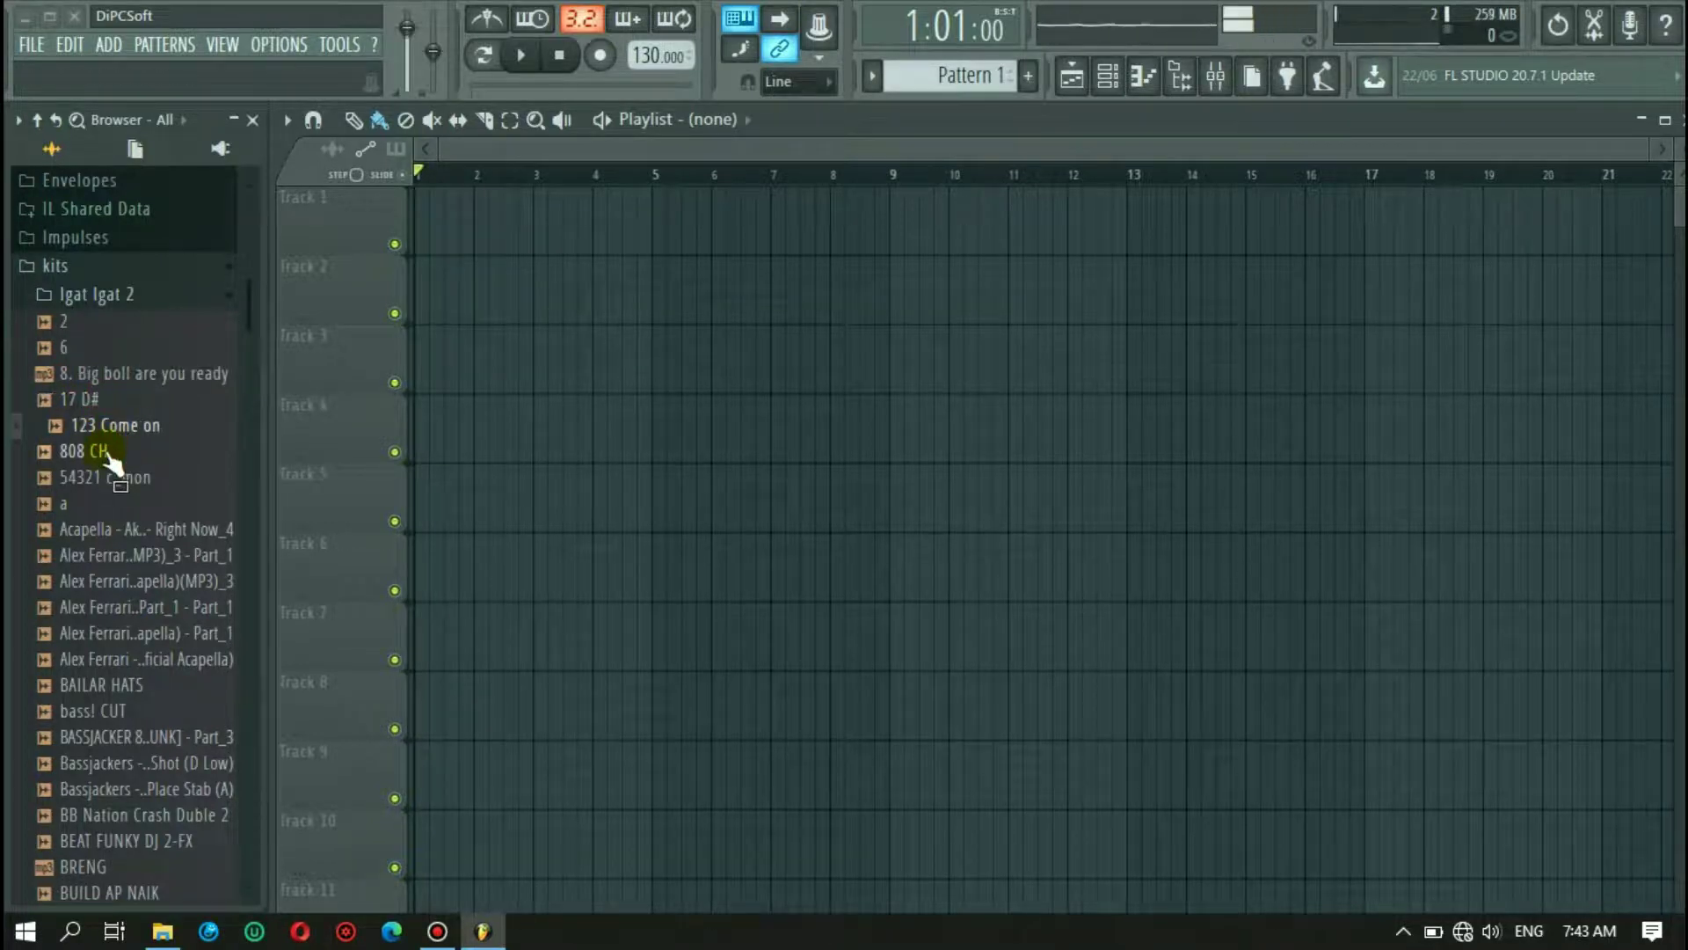
click(105, 452)
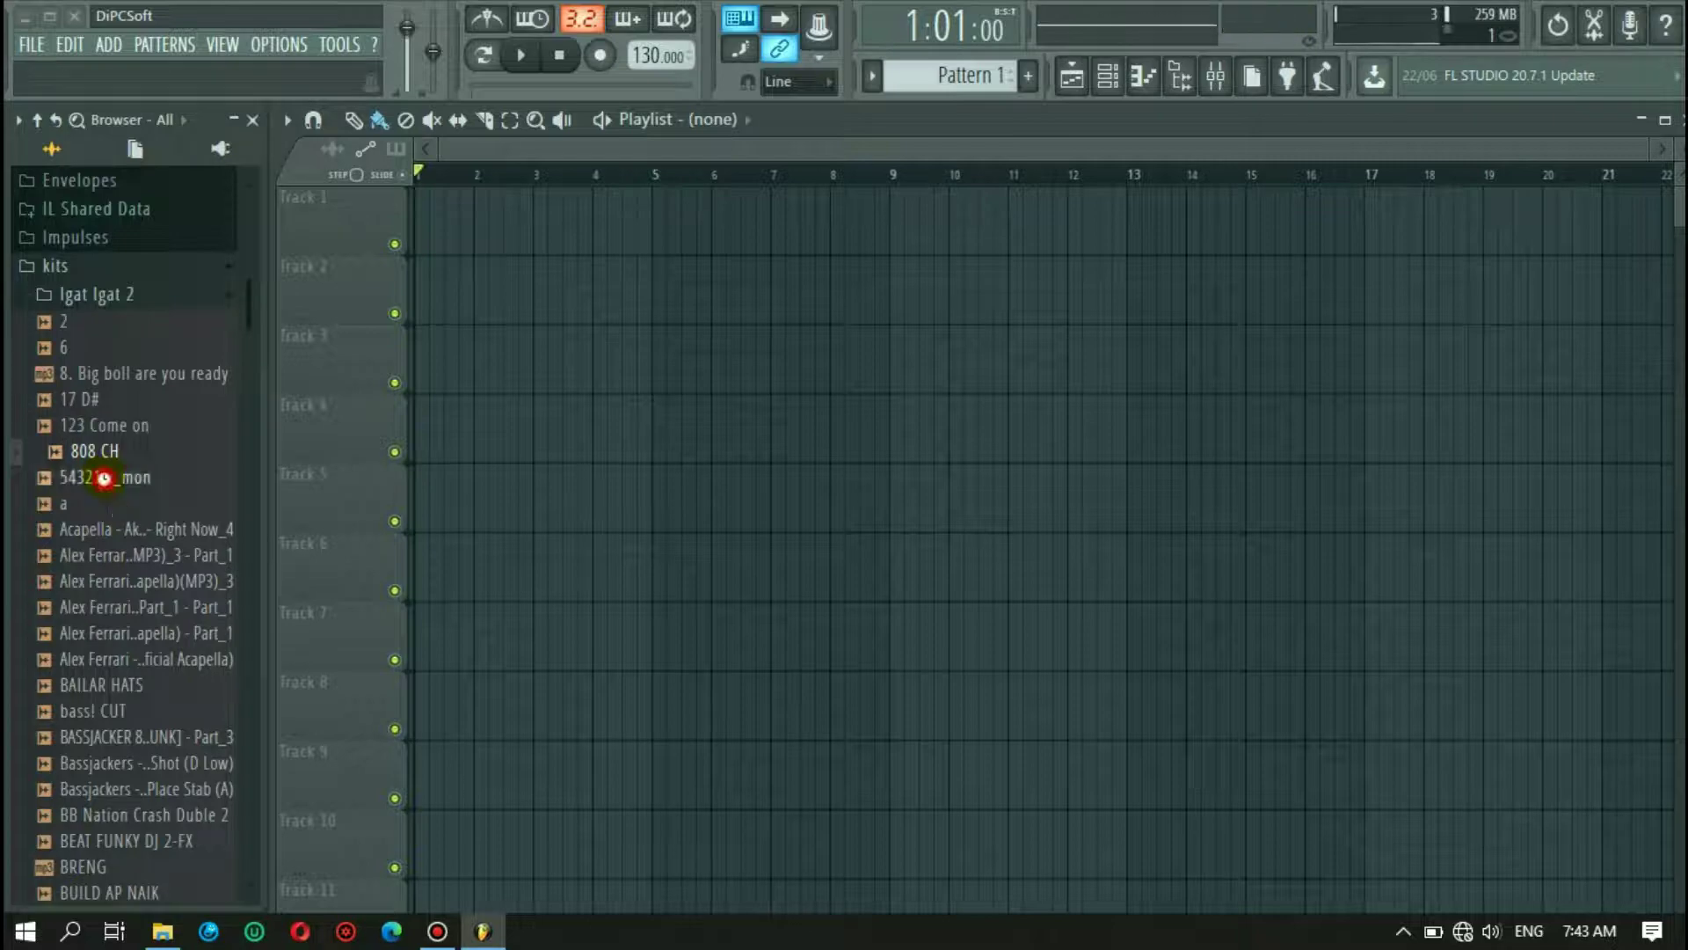
click(101, 476)
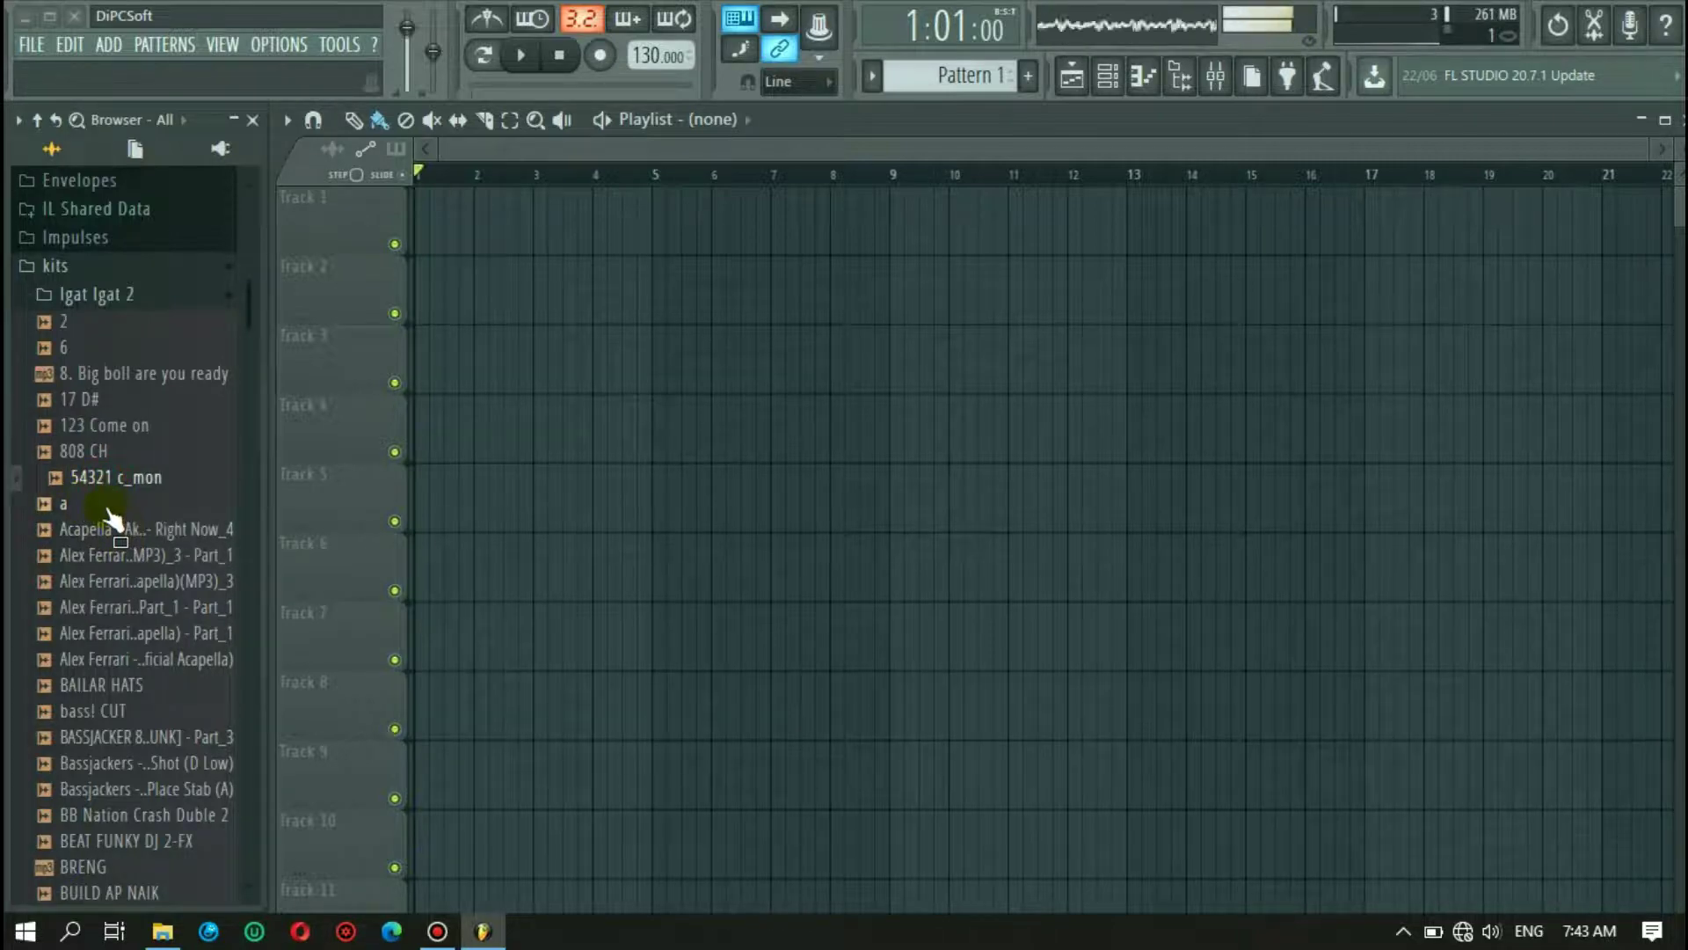
Step: Collapse the "Igat Igat 2" folder in the browser and minimize FL Studio to the desktop
click(152, 297)
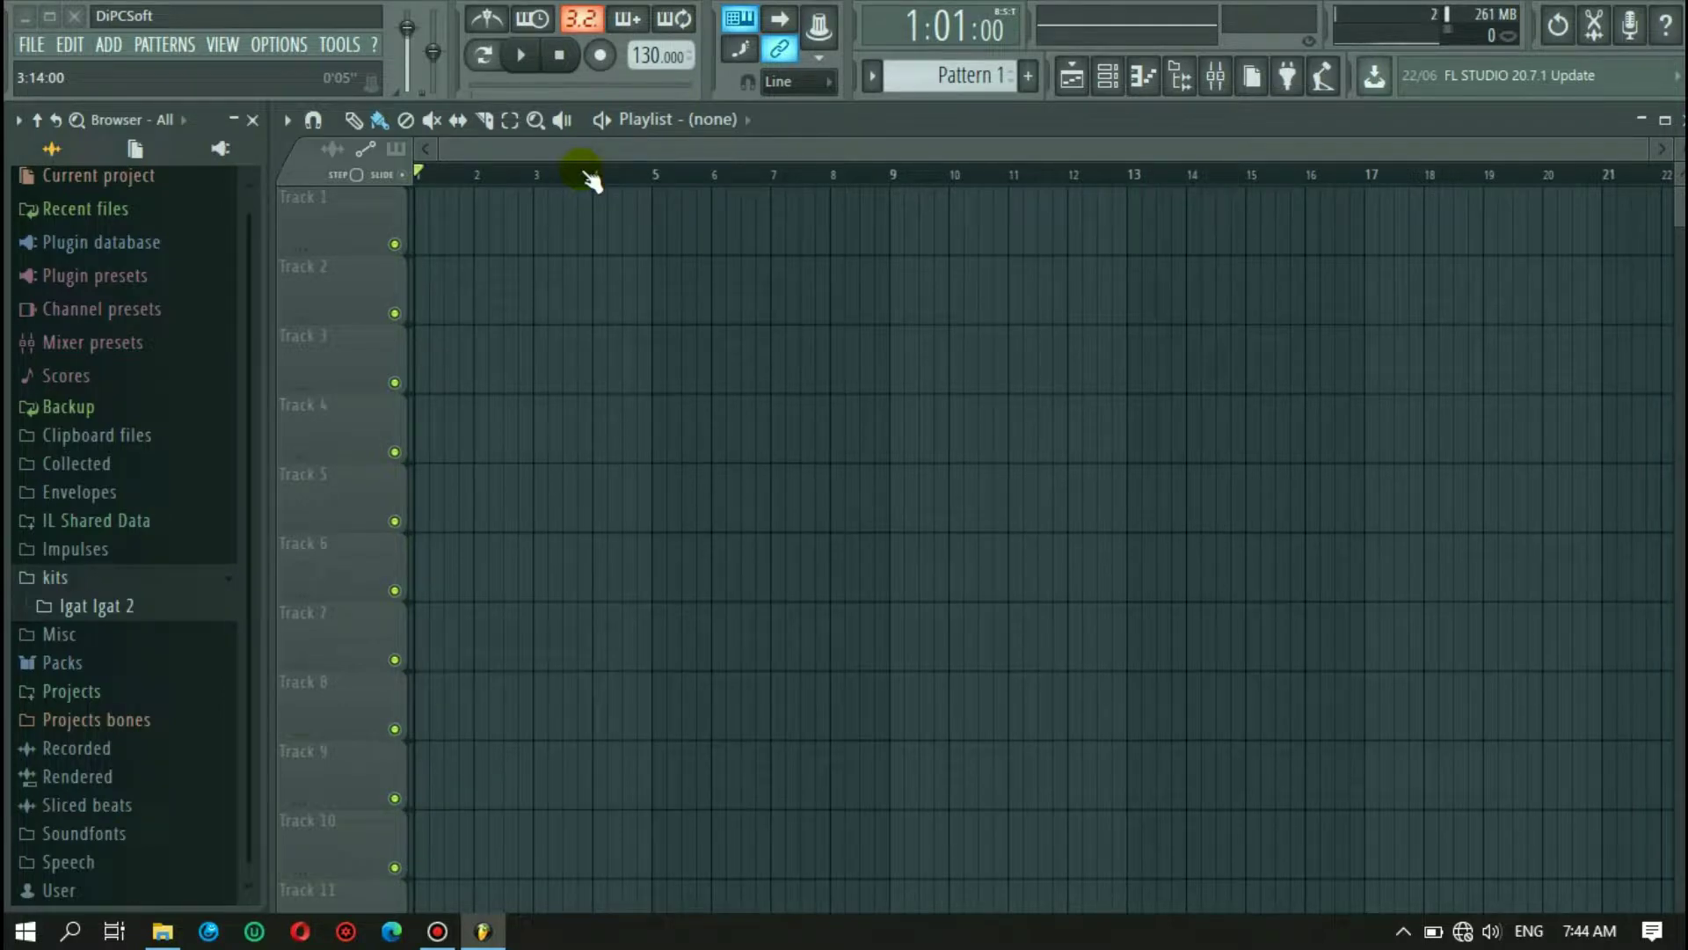
click(25, 16)
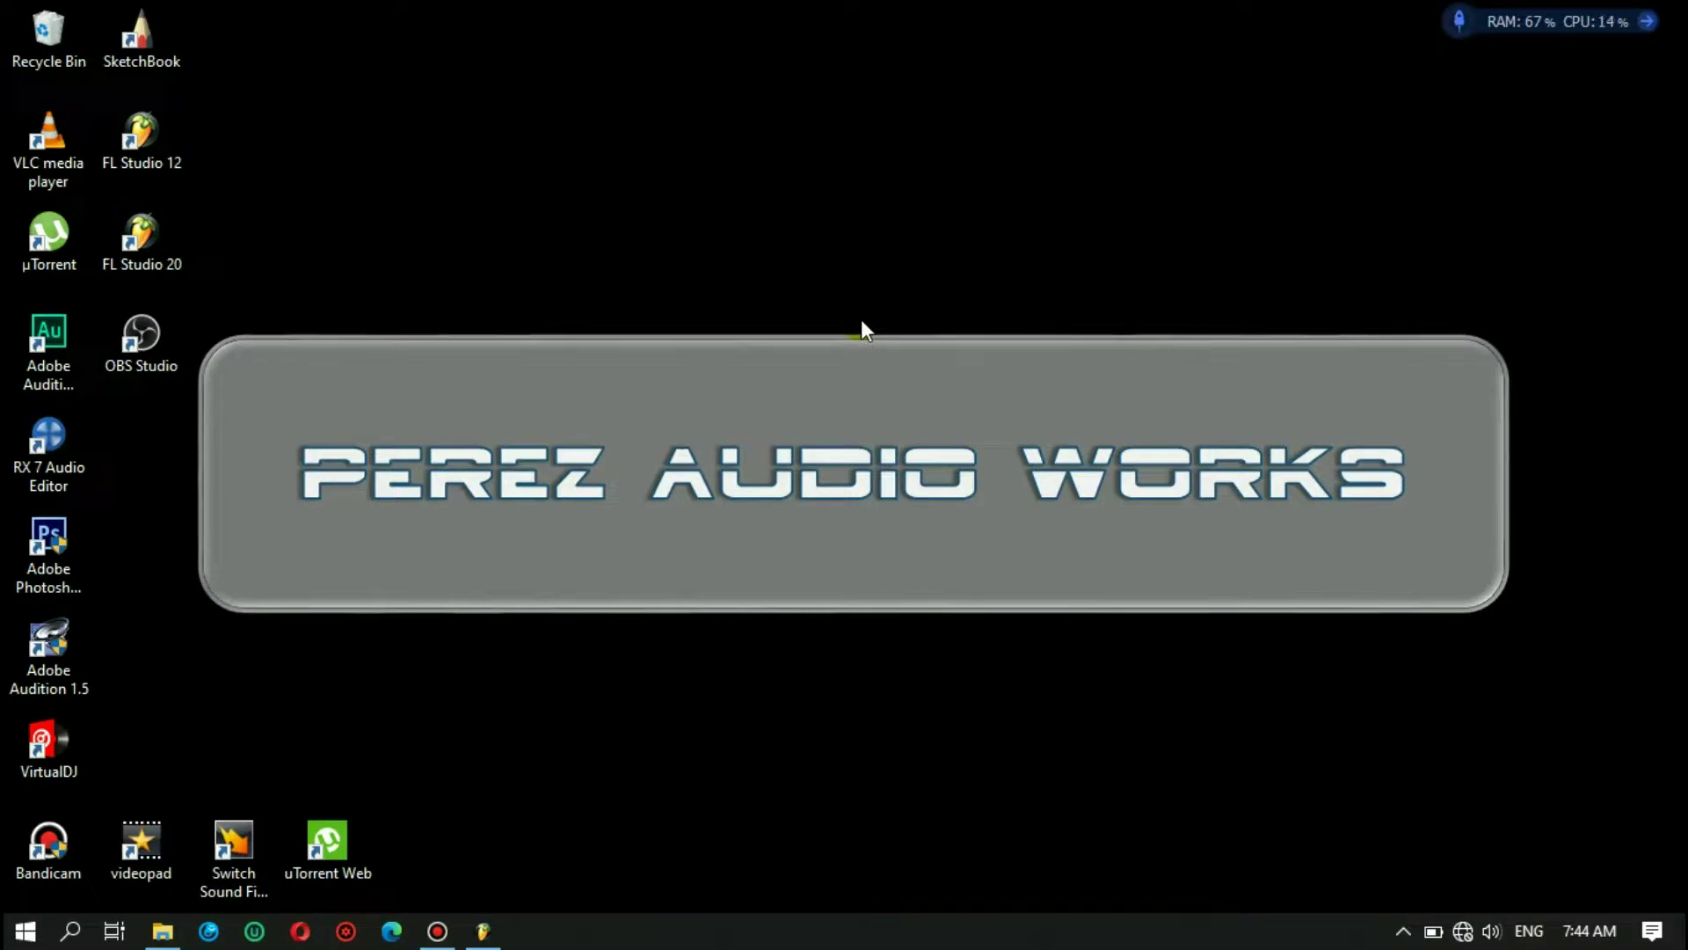